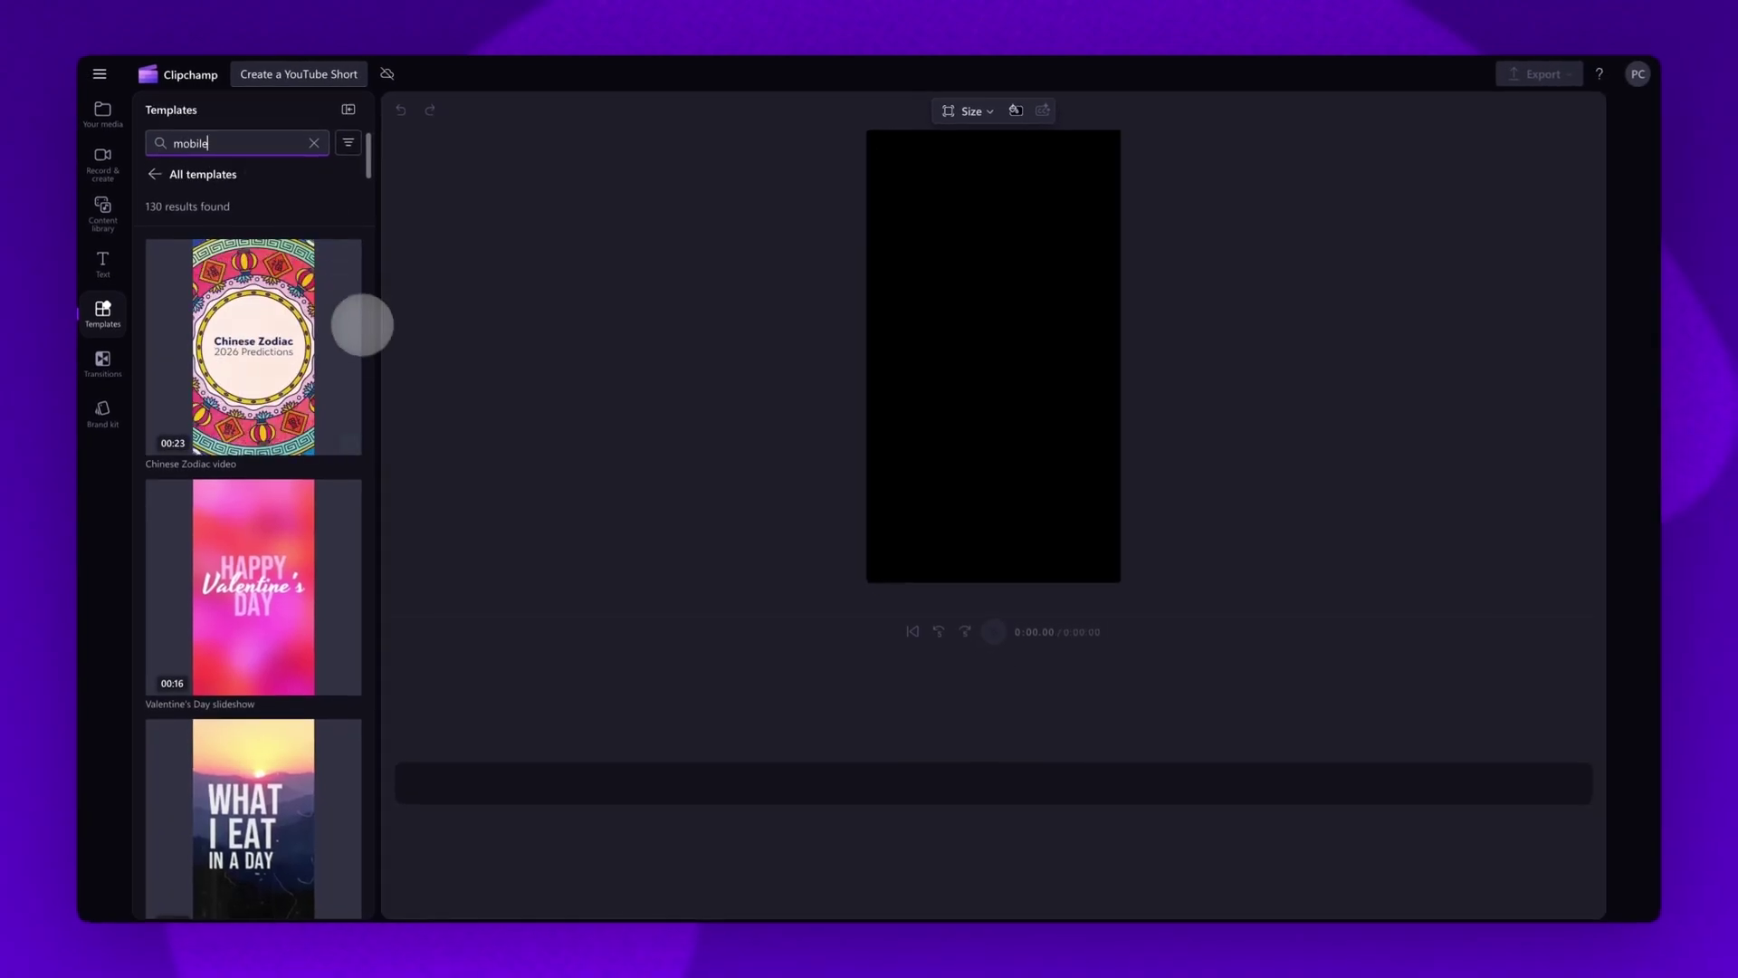
scroll(366, 338, down, 2)
scroll(339, 367, down, 1)
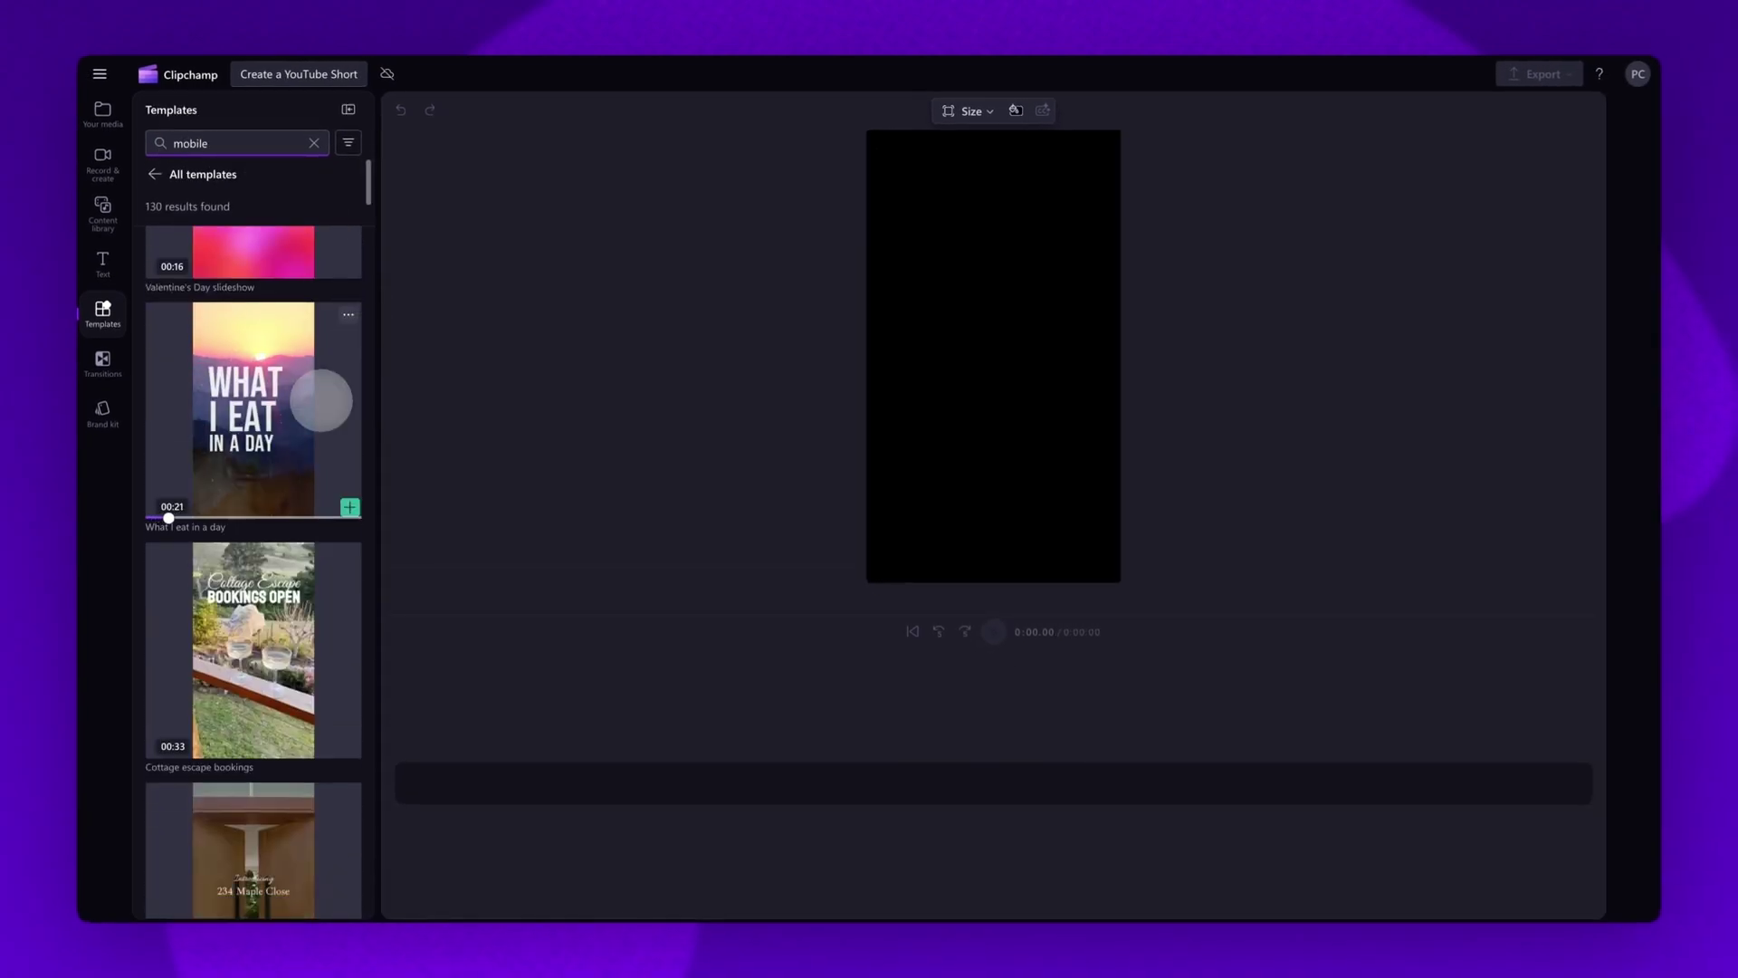
scroll(299, 605, down, 1)
scroll(299, 604, down, 1)
scroll(300, 610, down, 1)
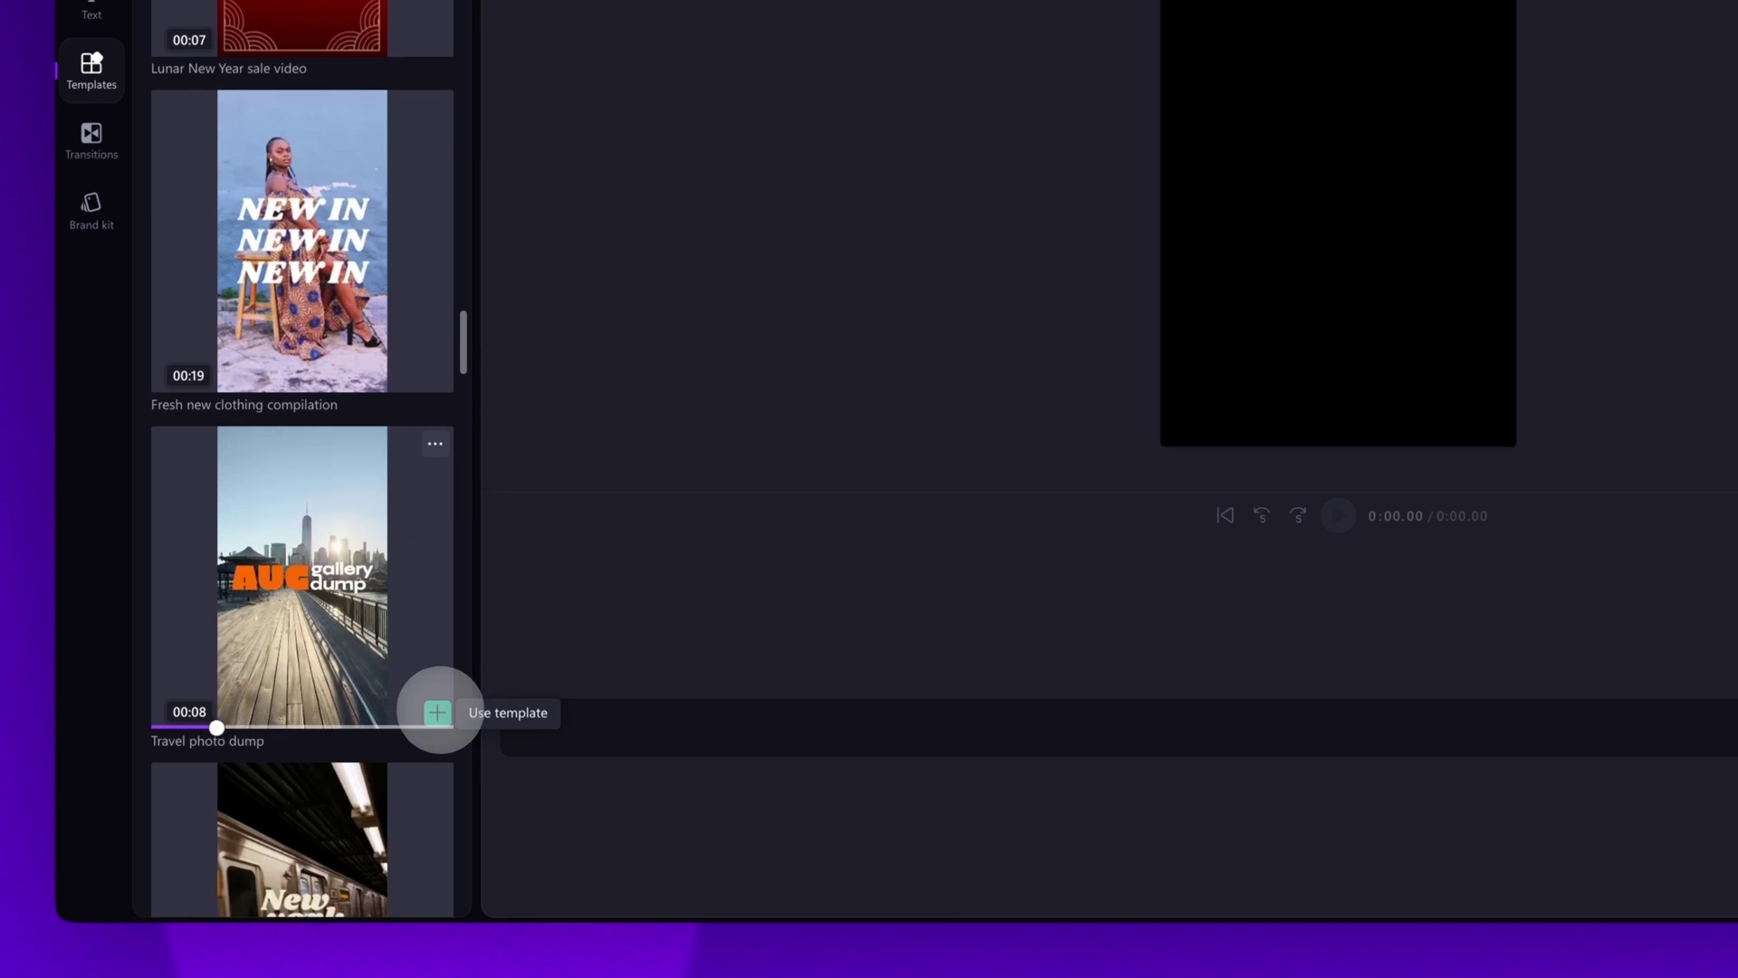
- Start a project from the Travel photo dump template and preview it
click(436, 713)
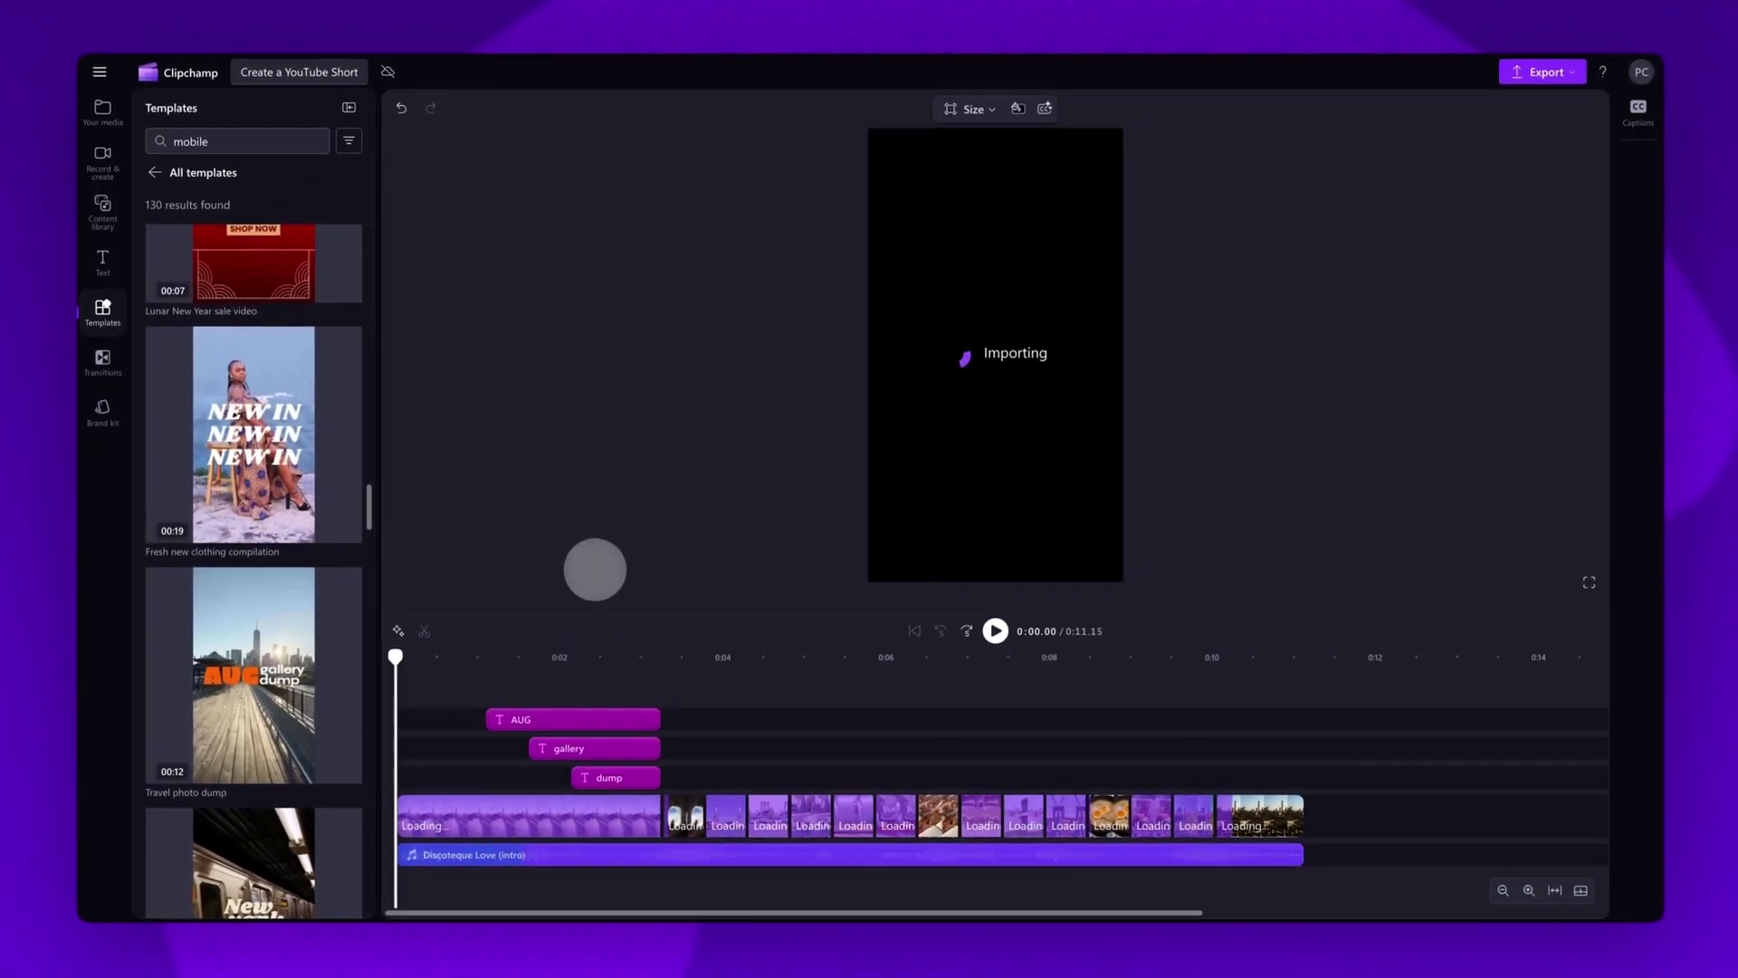
click(992, 631)
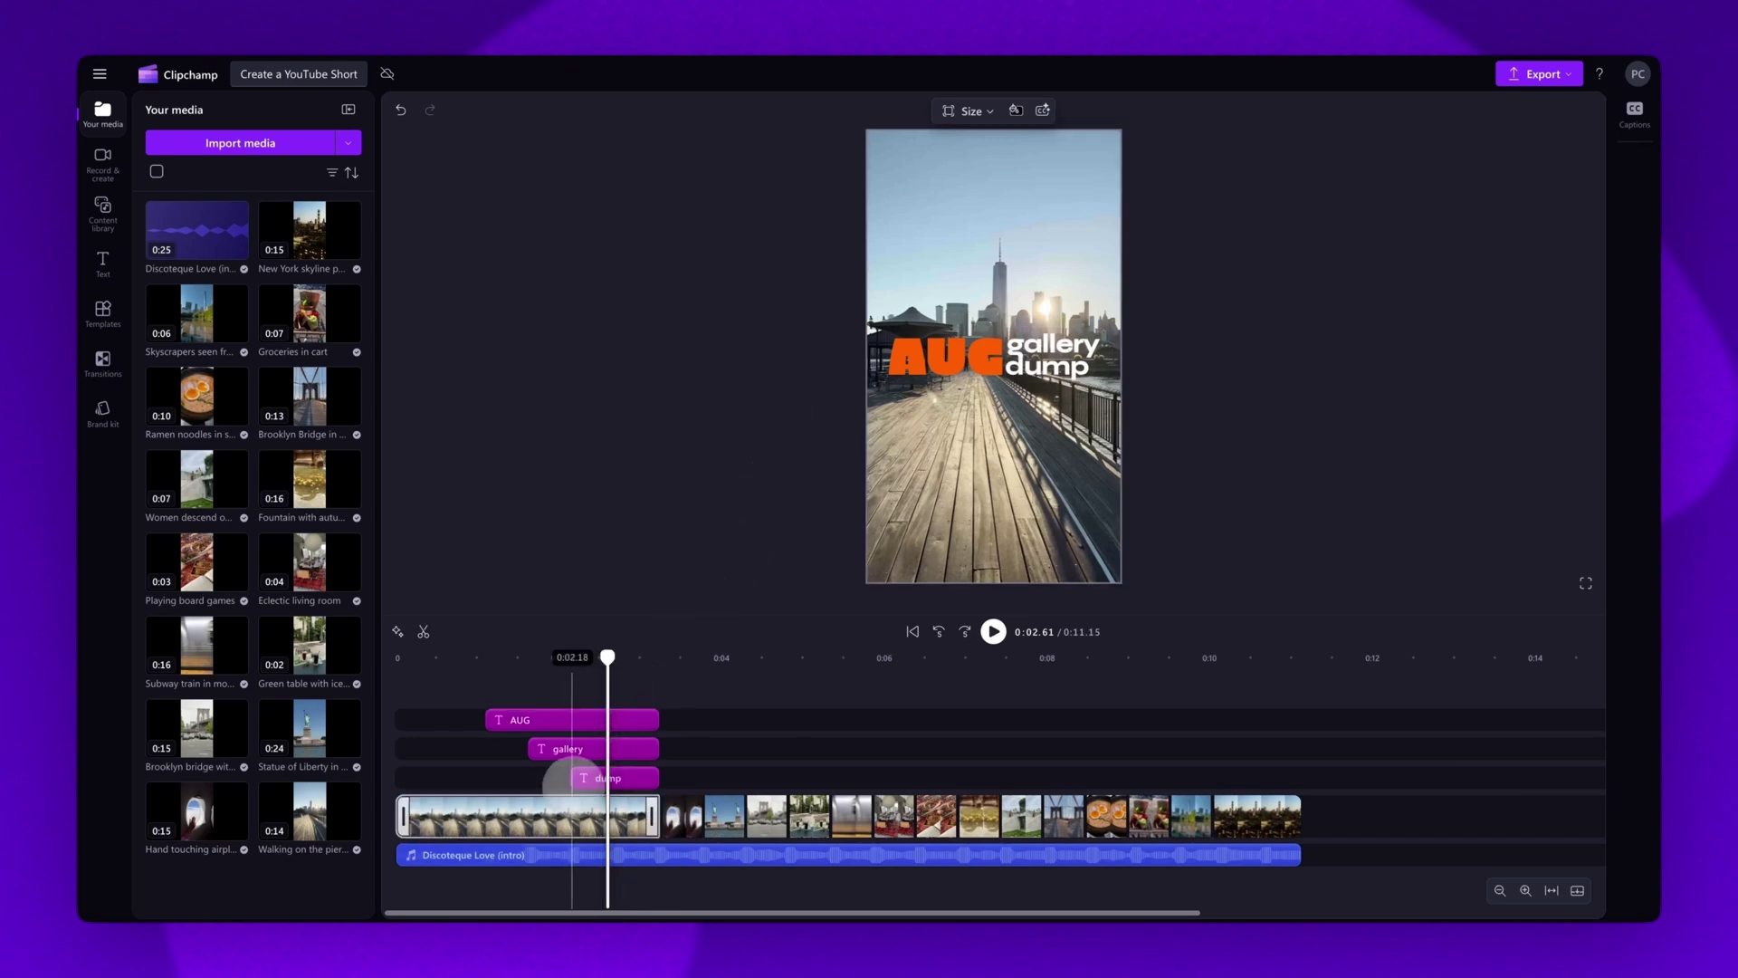
click(1255, 816)
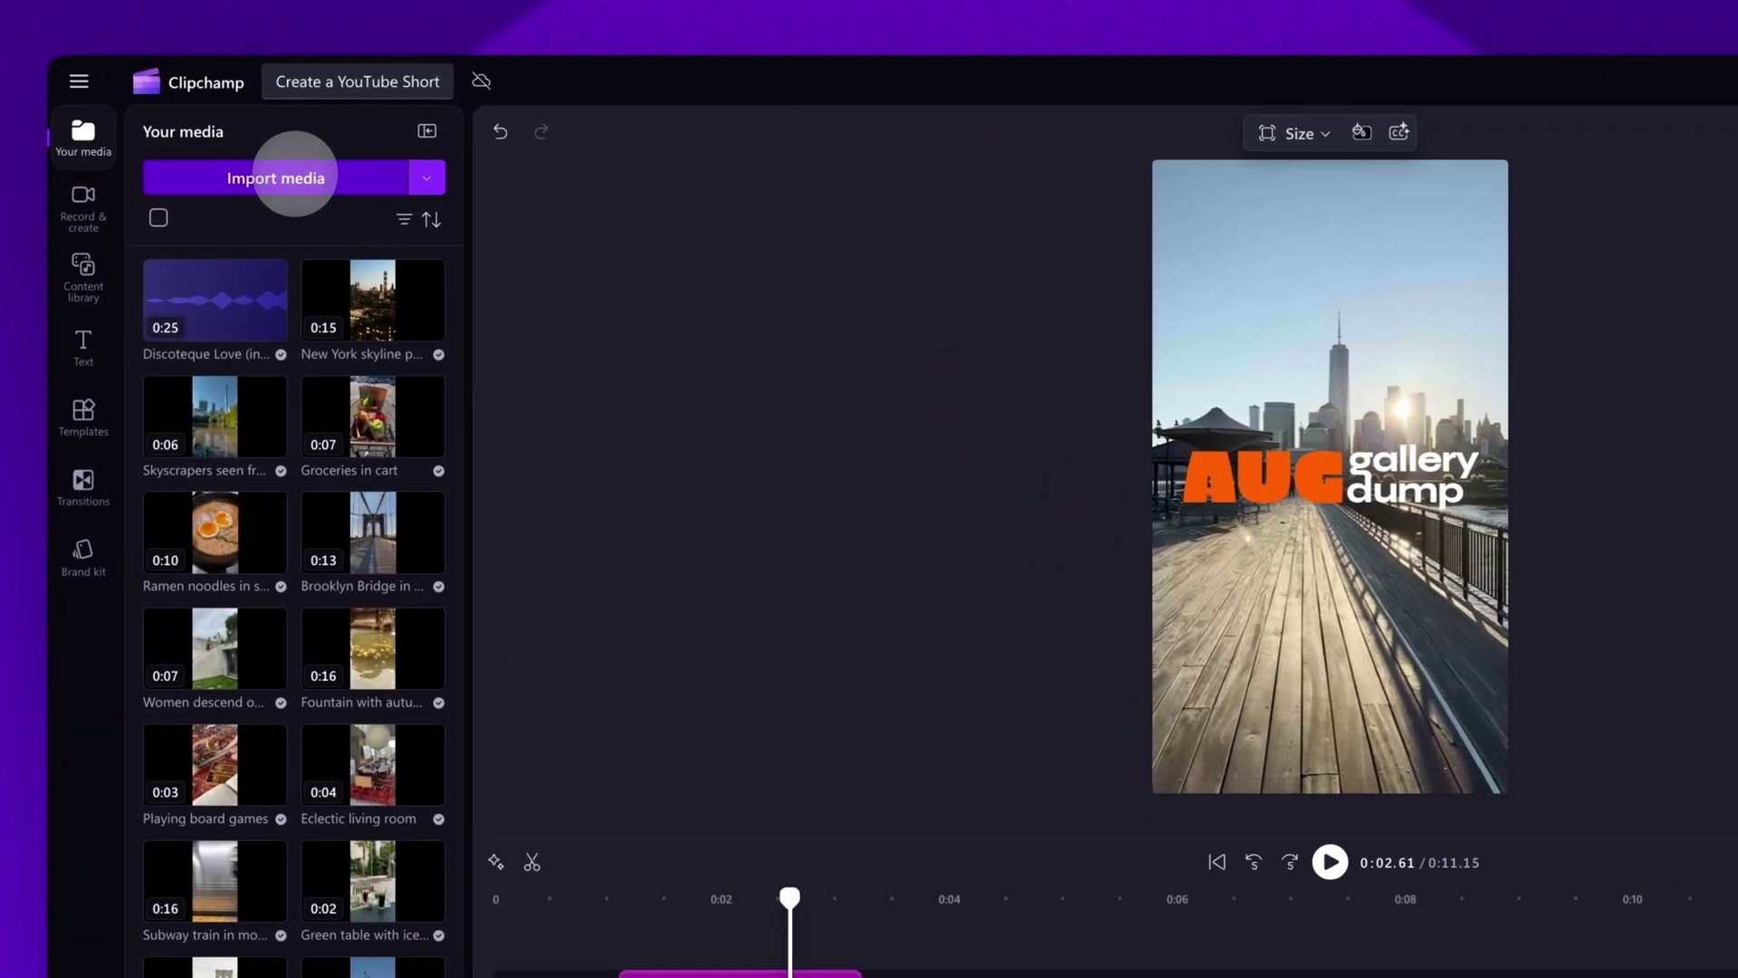
- Import every video in the Tutorial folder (My video 1–14) into Your media
click(295, 174)
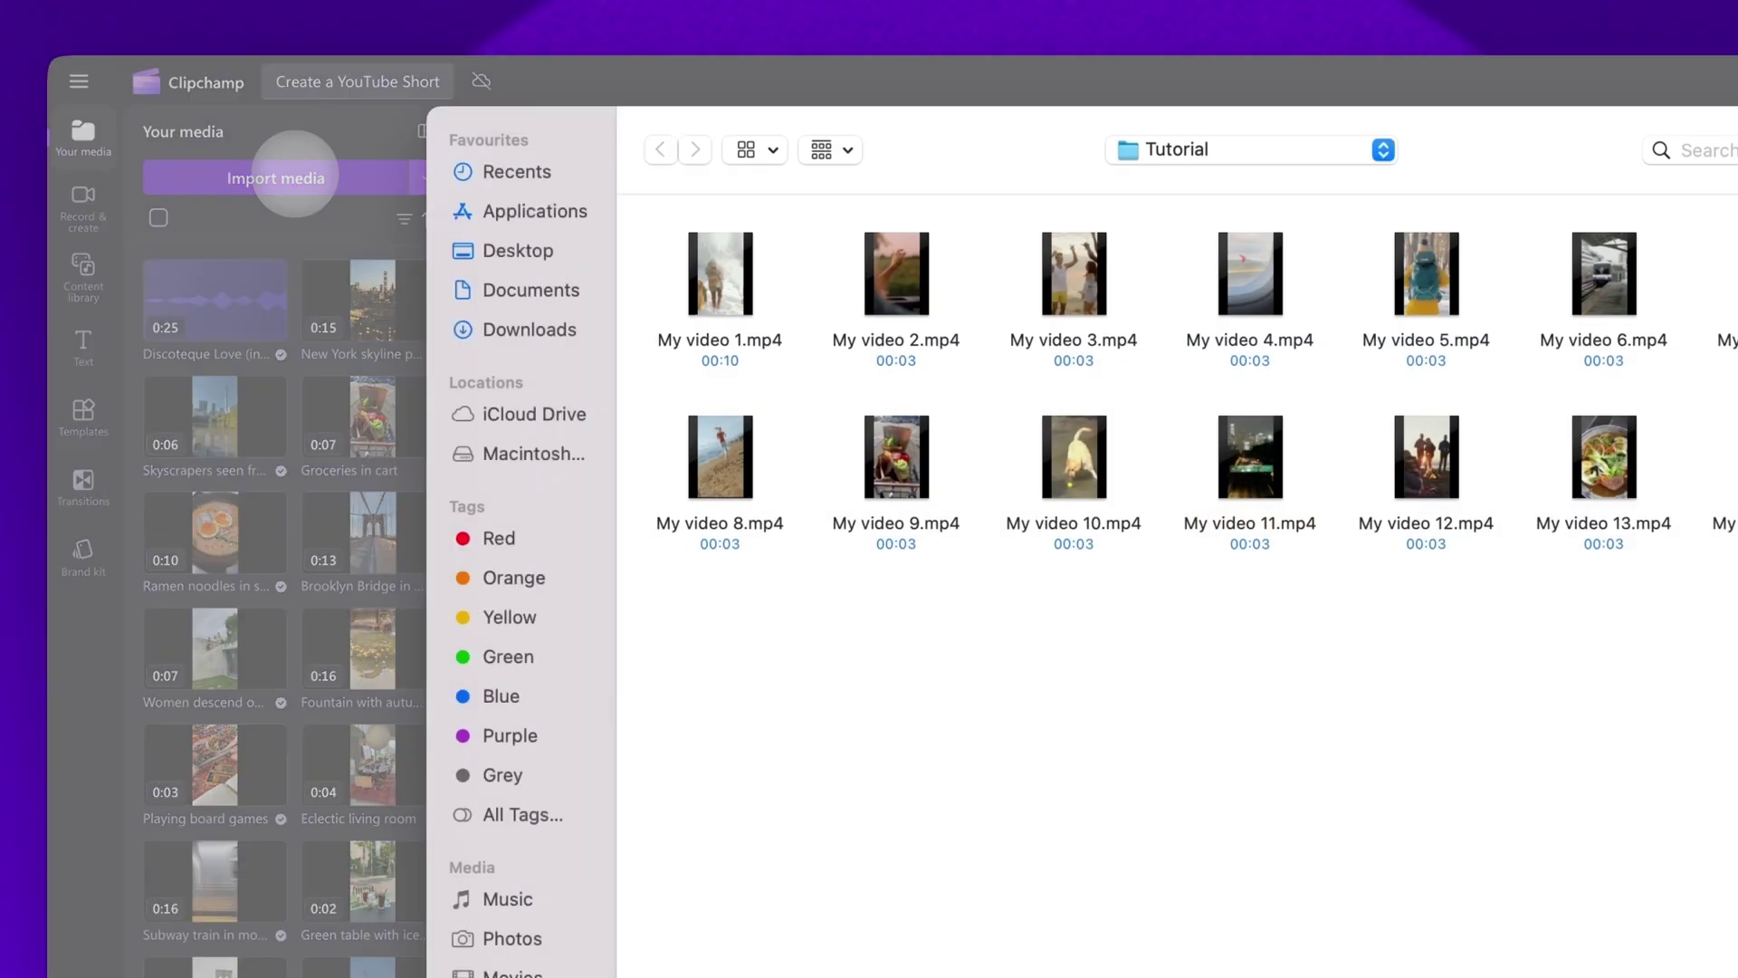
key(super+a)
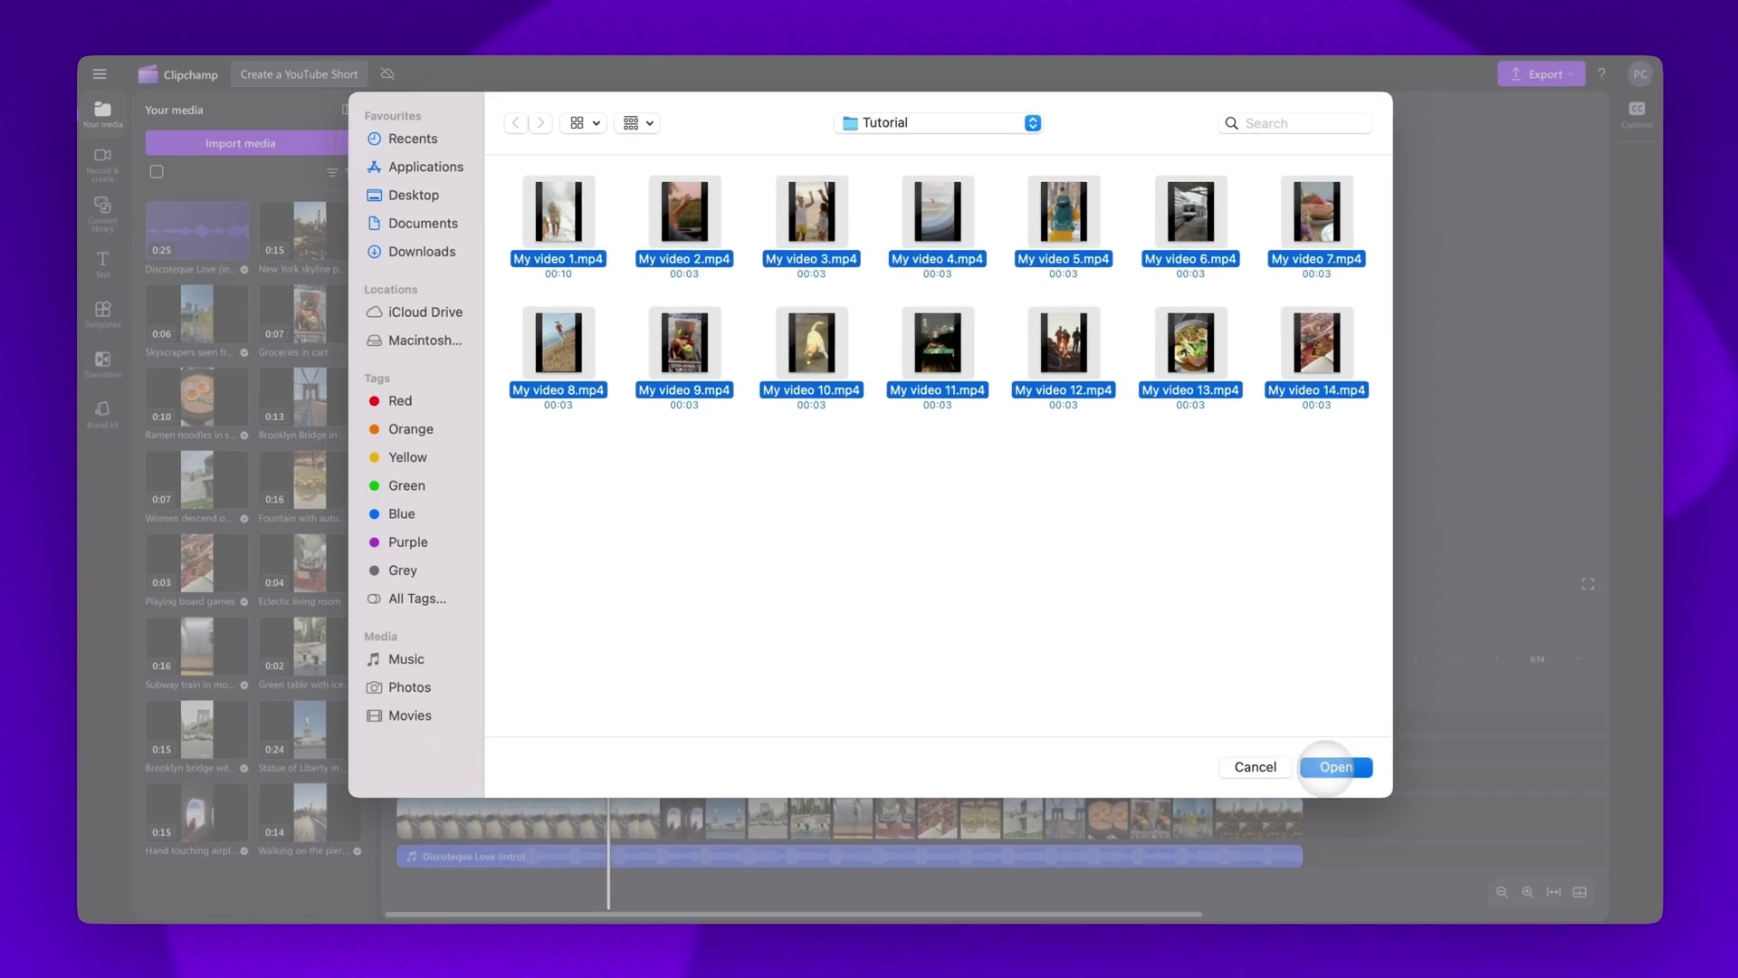
click(1325, 768)
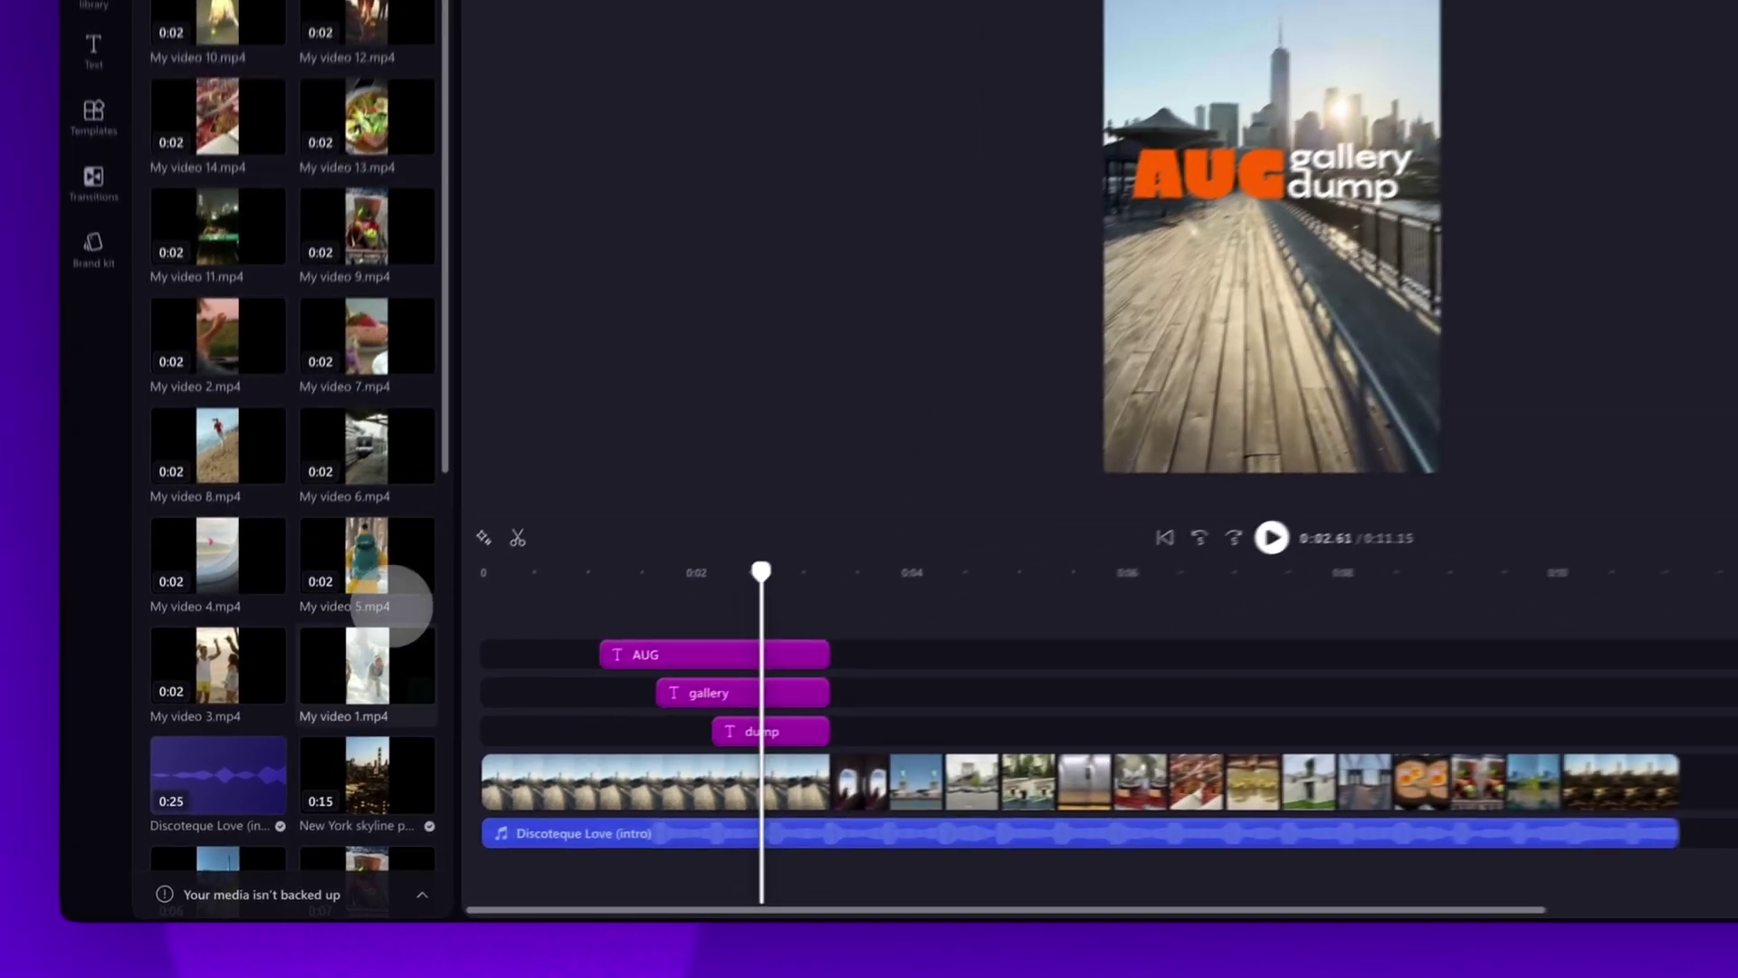
- Replace the opening template clips with My video 1, 2 and 3
drag(310, 733, 401, 656)
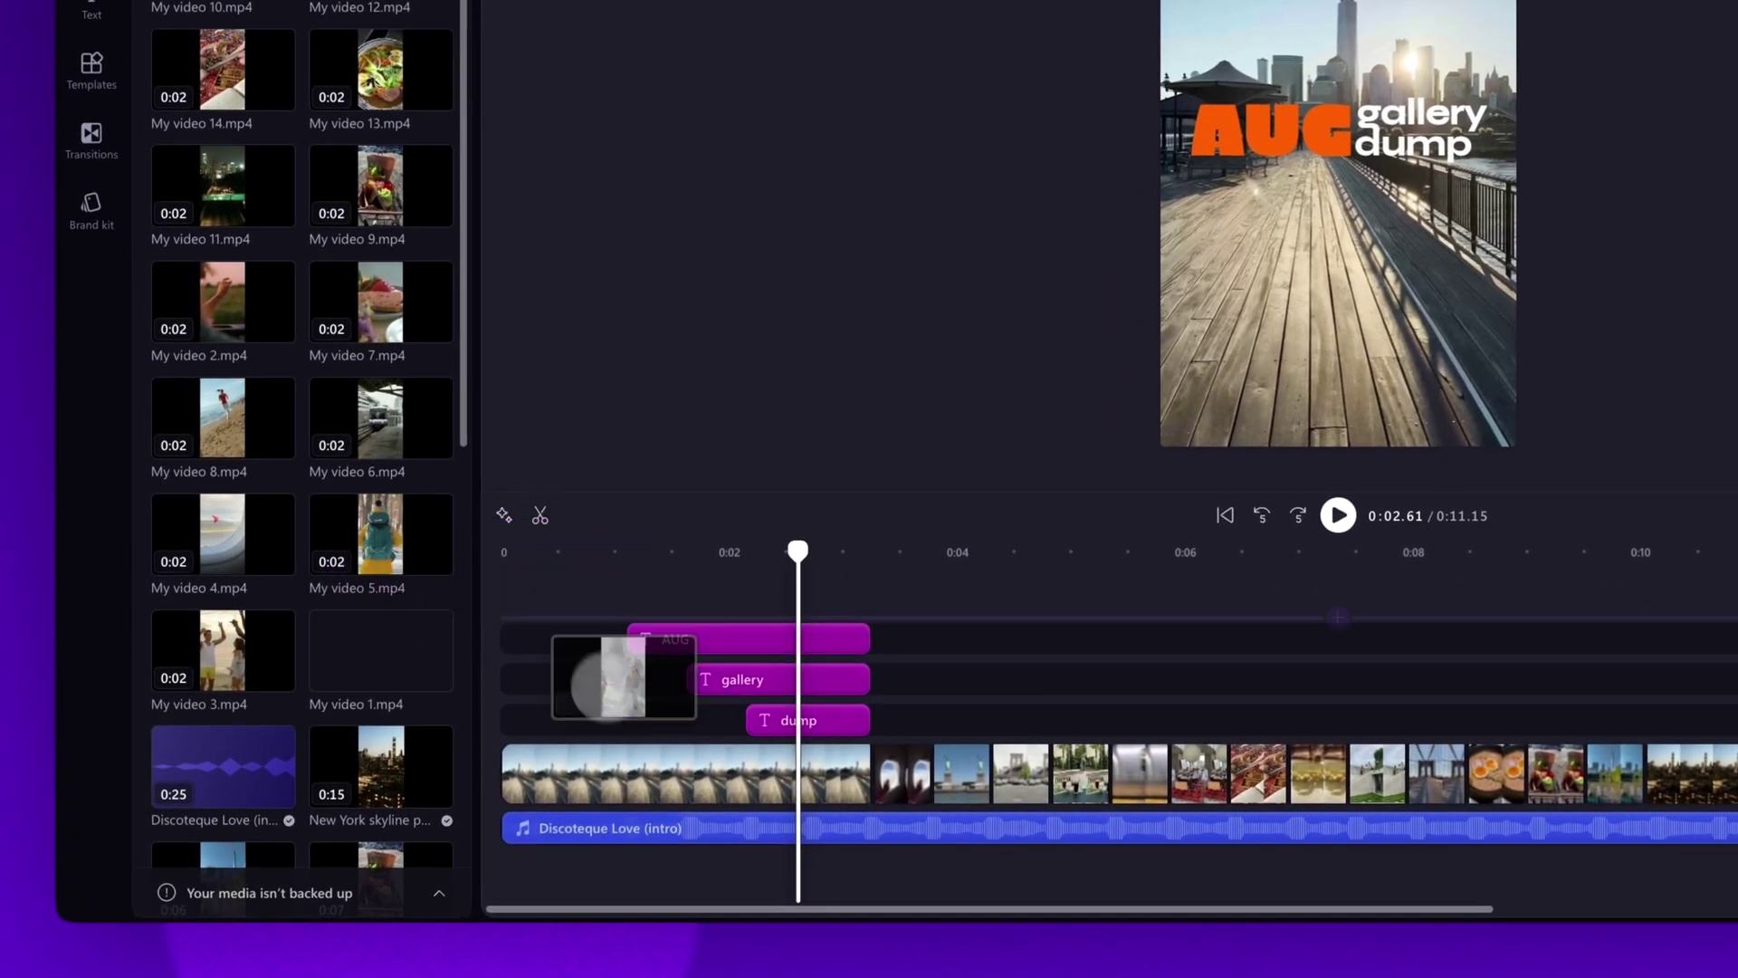
mouse_move(485, 560)
mouse_down()
mouse_move(649, 797)
mouse_move(679, 773)
mouse_up()
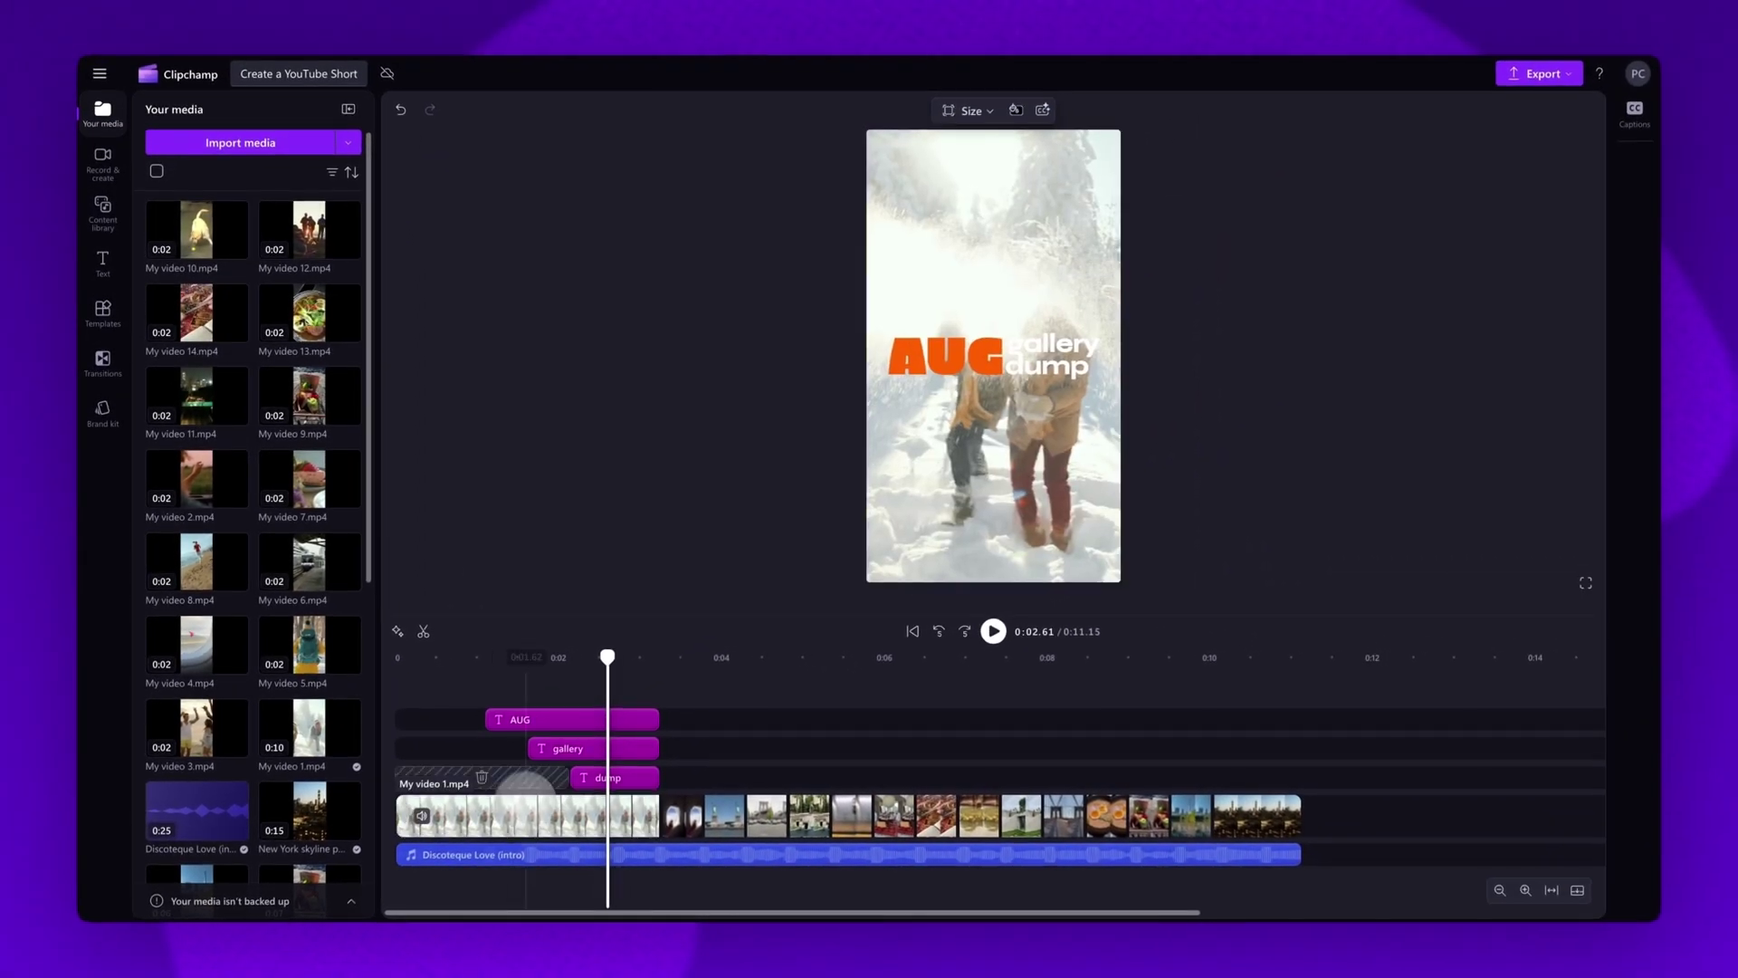
drag(224, 492, 681, 816)
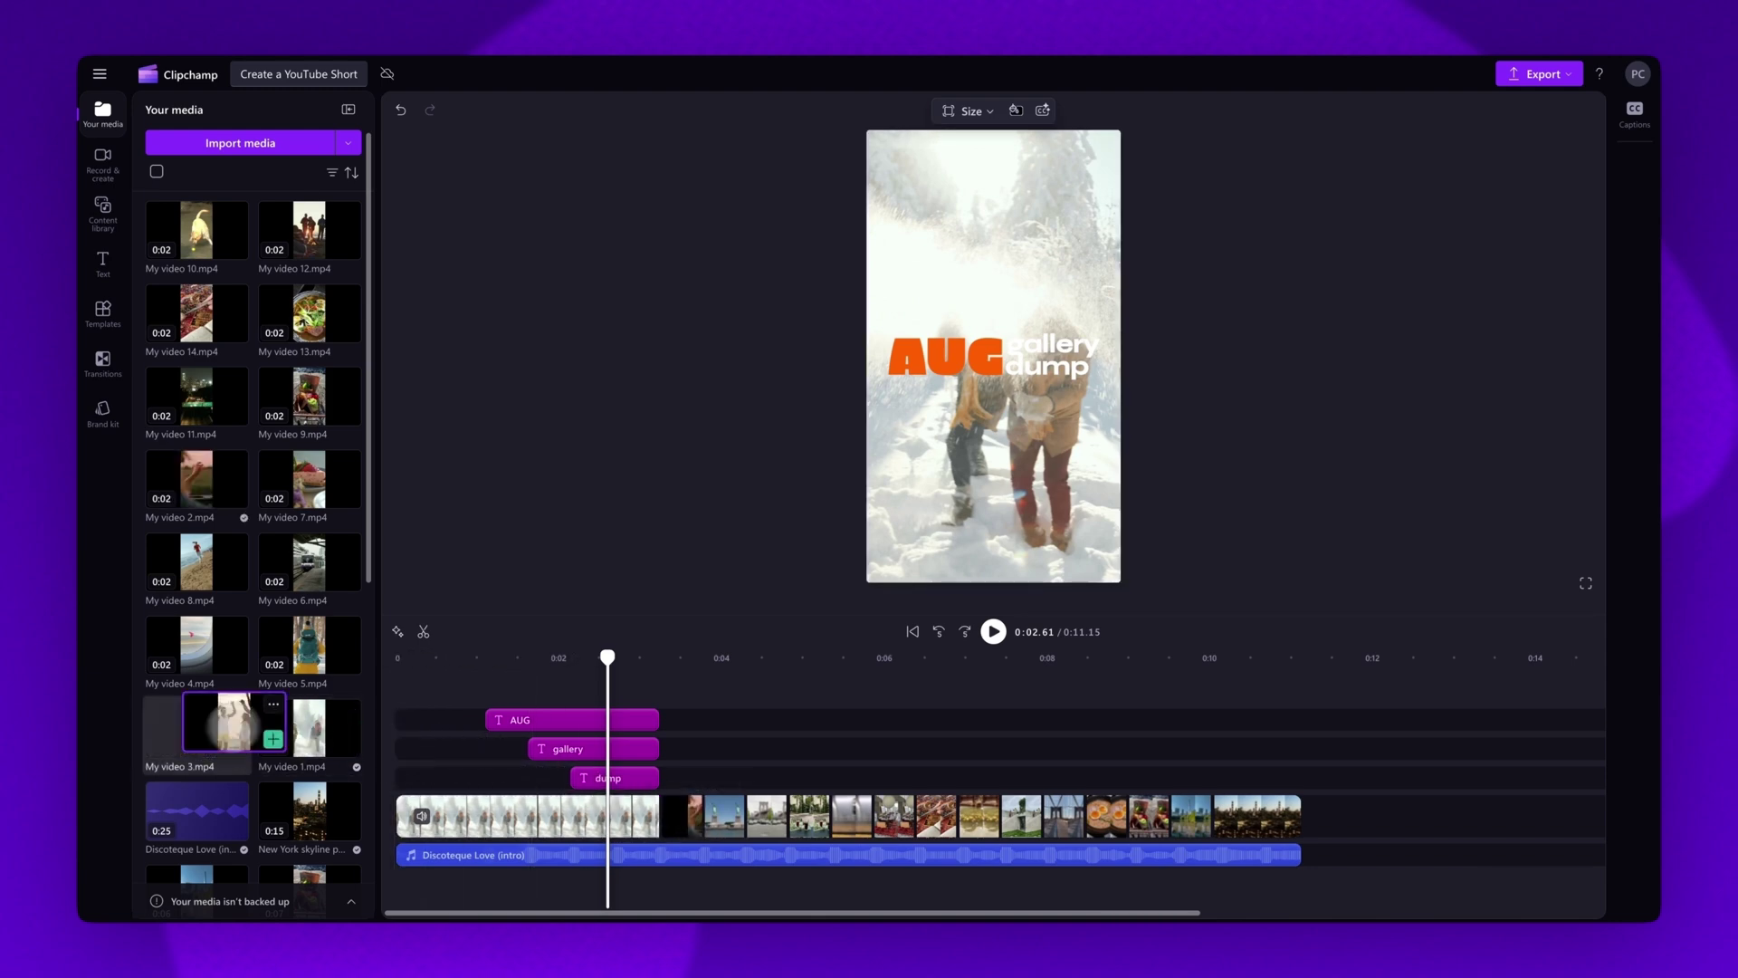
mouse_move(197, 733)
mouse_down()
mouse_move(617, 730)
mouse_move(724, 815)
mouse_up()
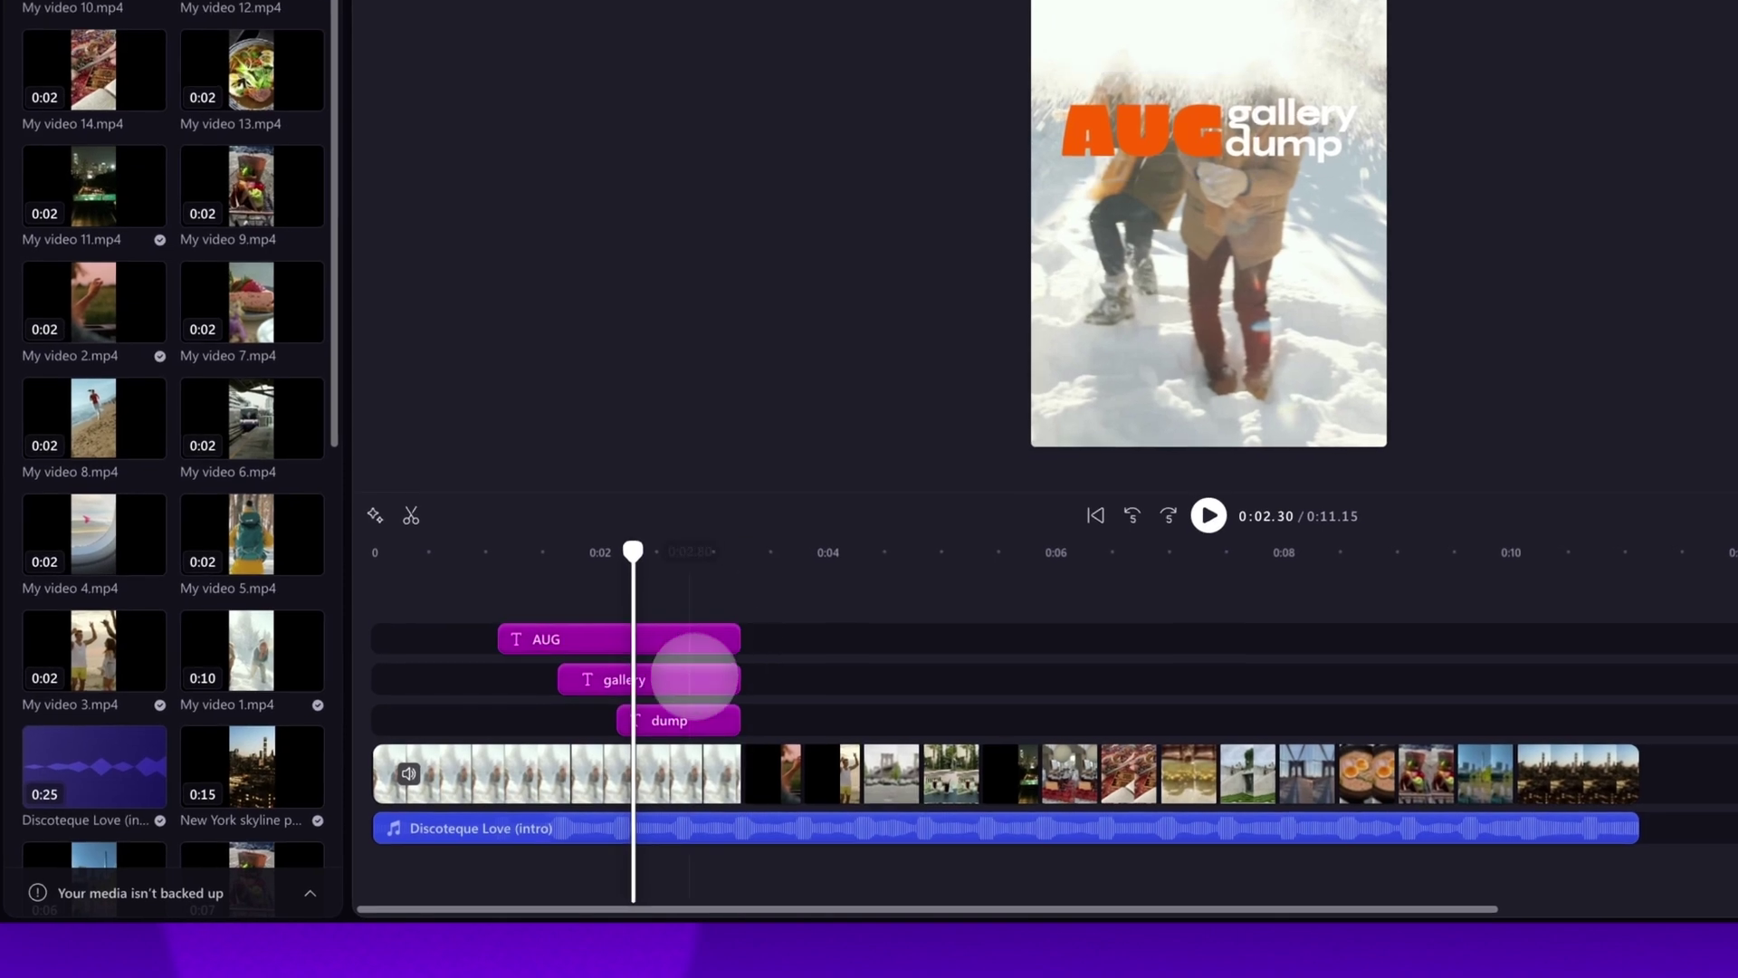
- Select the AUG title clip and edit its text to read OCT
click(709, 638)
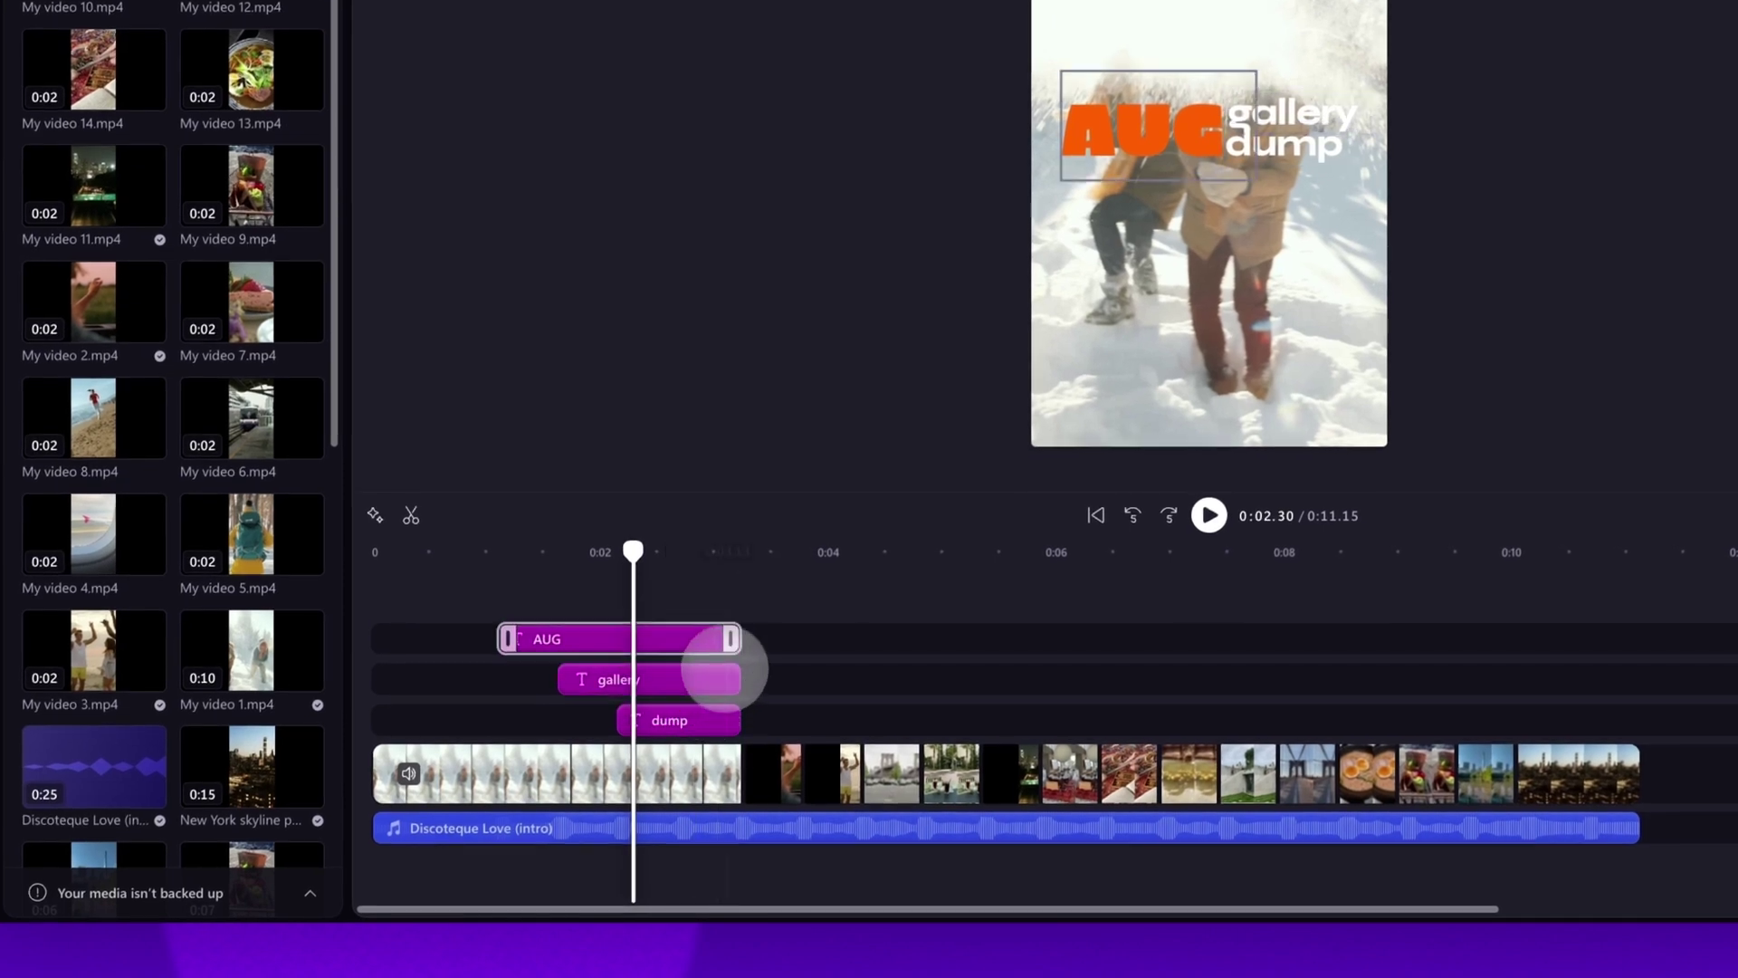
click(683, 636)
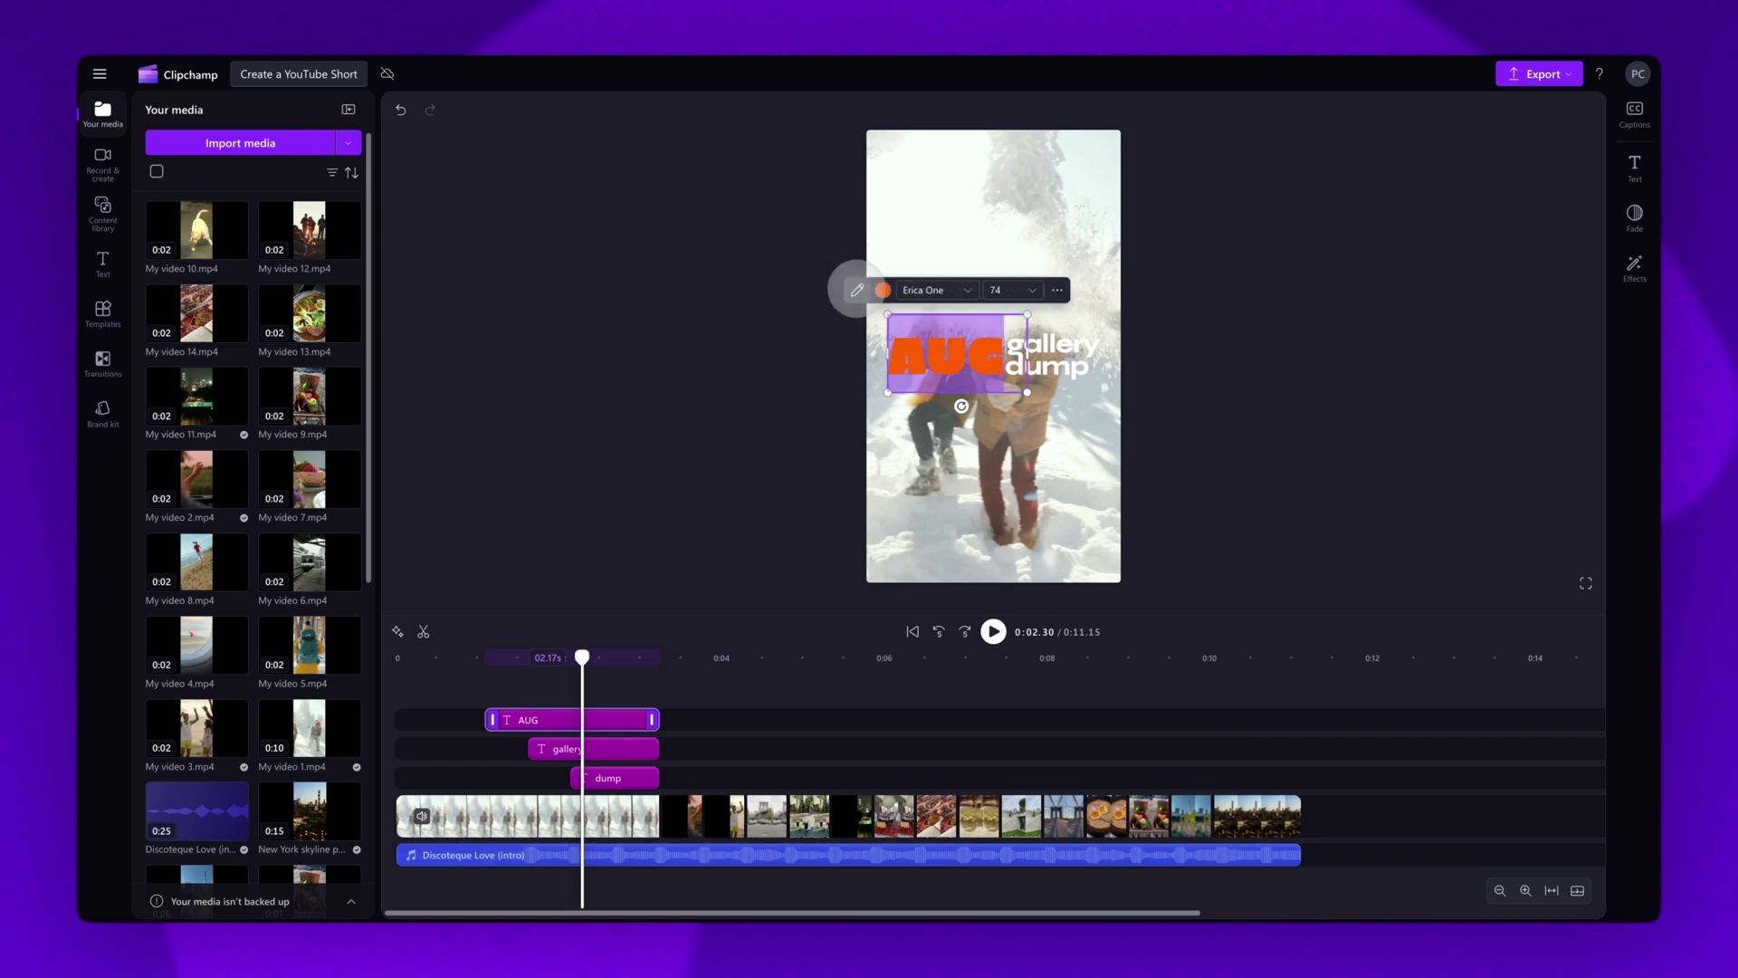
text(OCT)
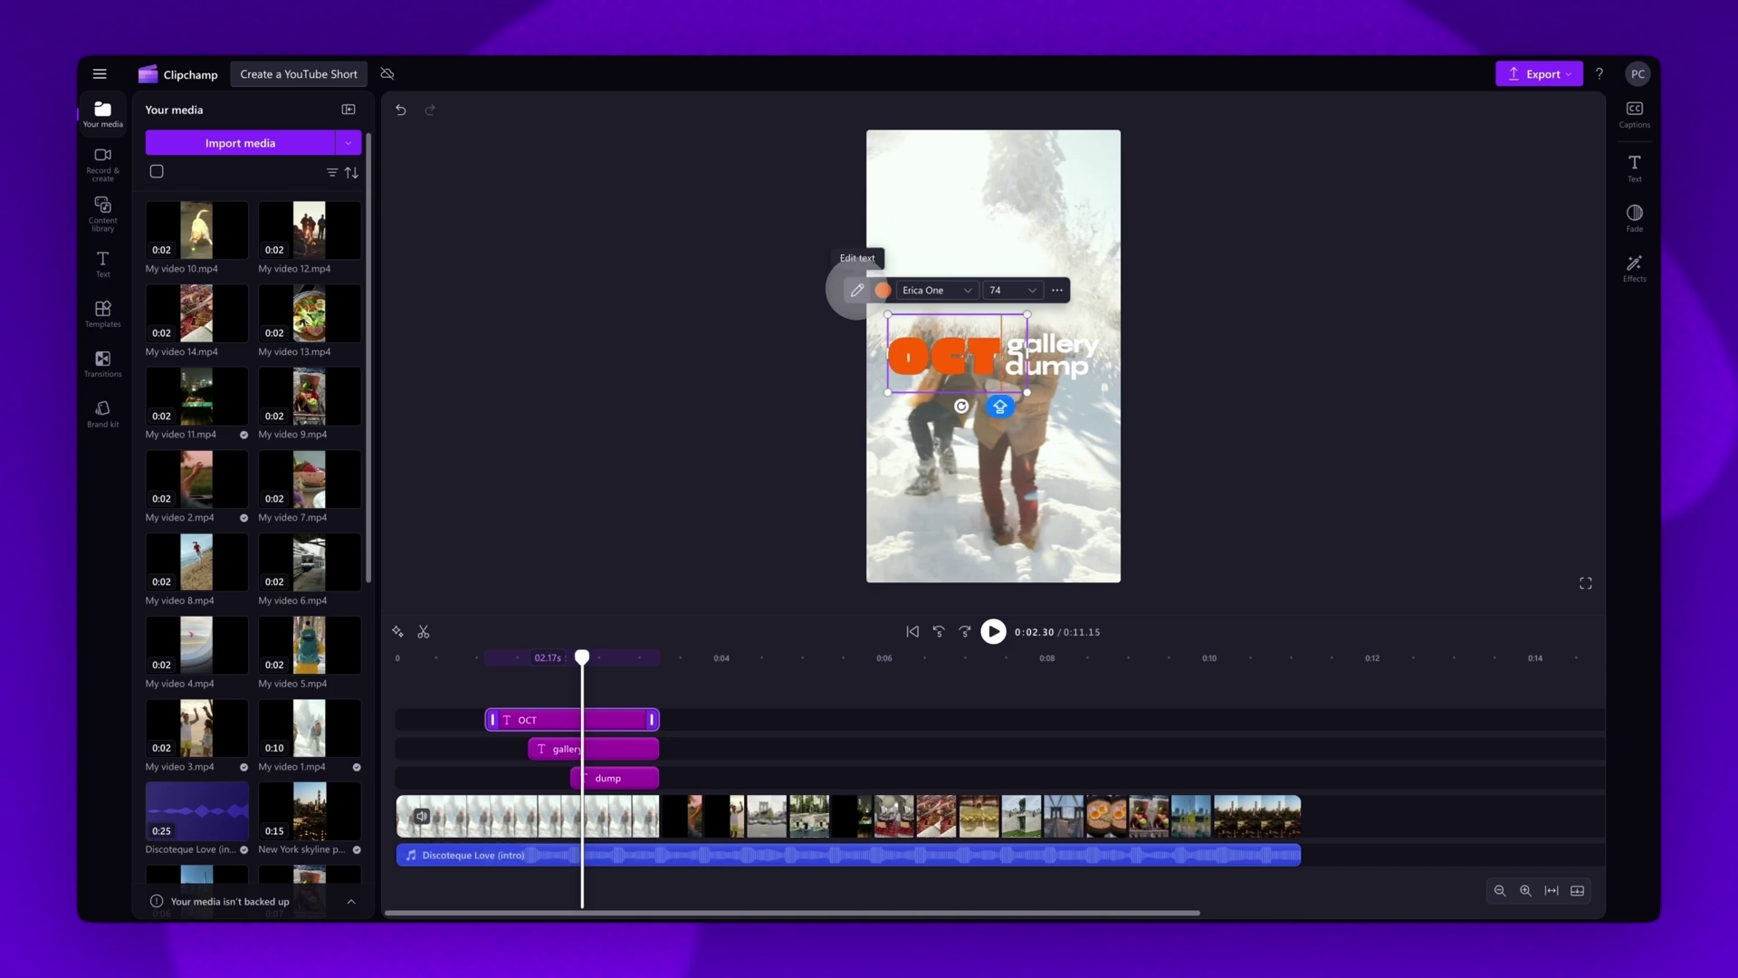
click(955, 289)
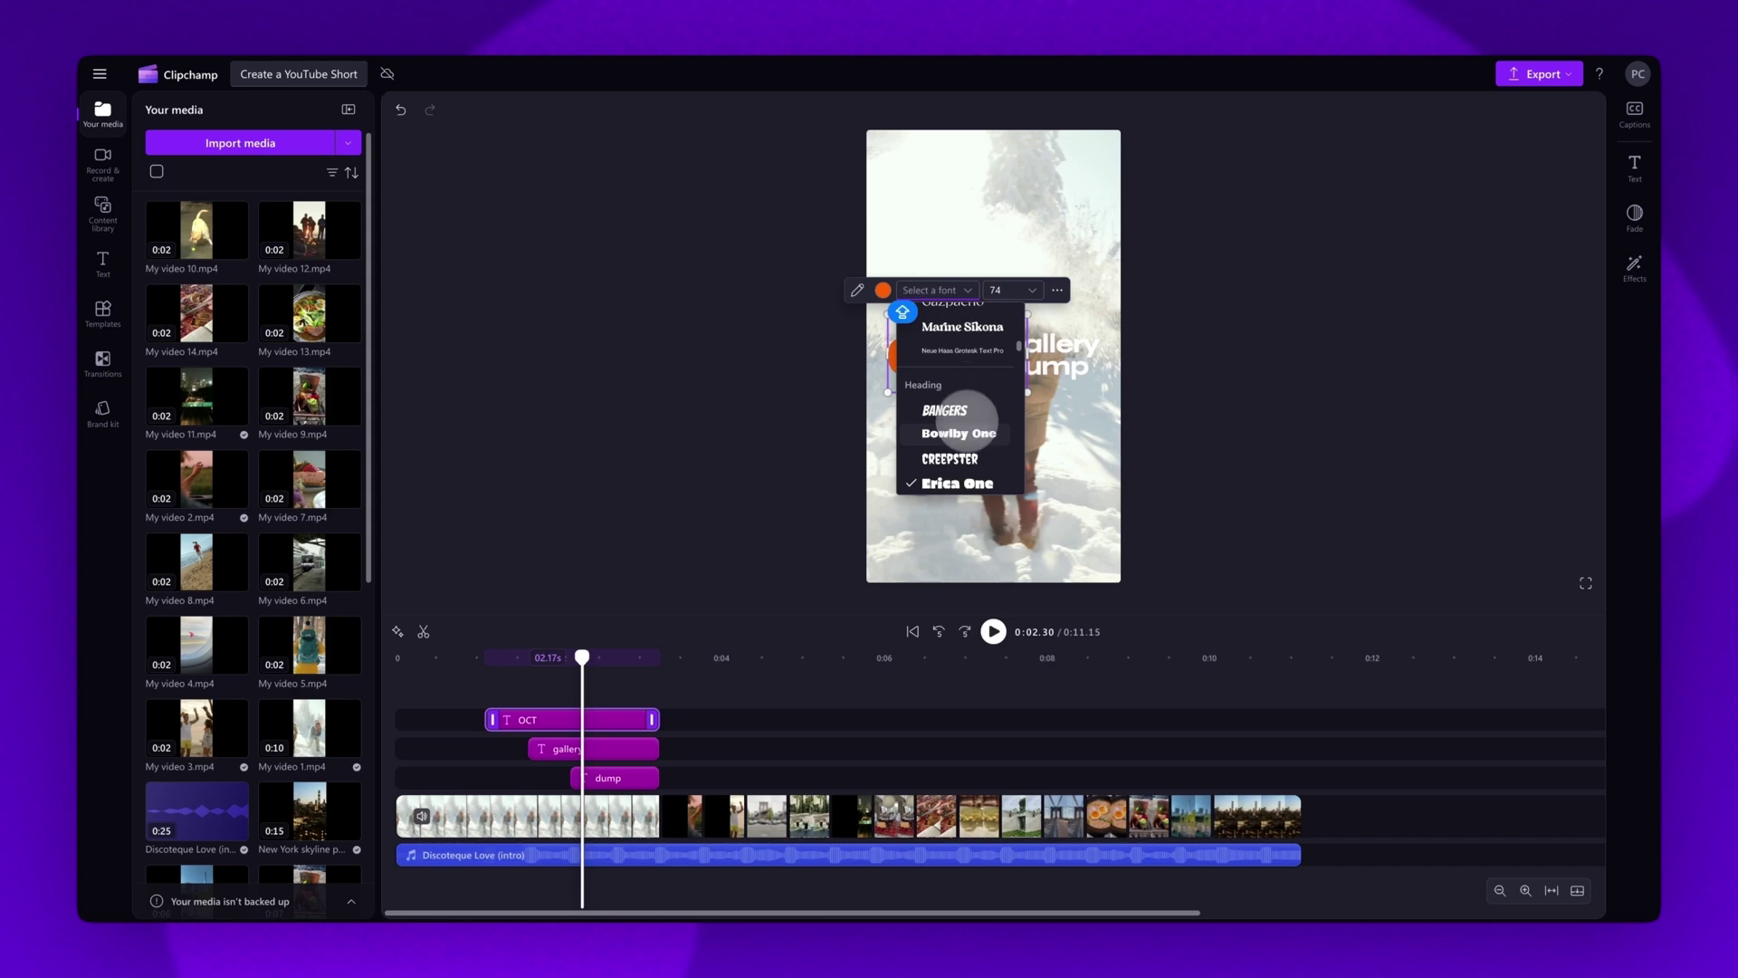
scroll(967, 429, down, 3)
scroll(966, 440, down, 3)
scroll(968, 429, down, 3)
scroll(965, 435, down, 3)
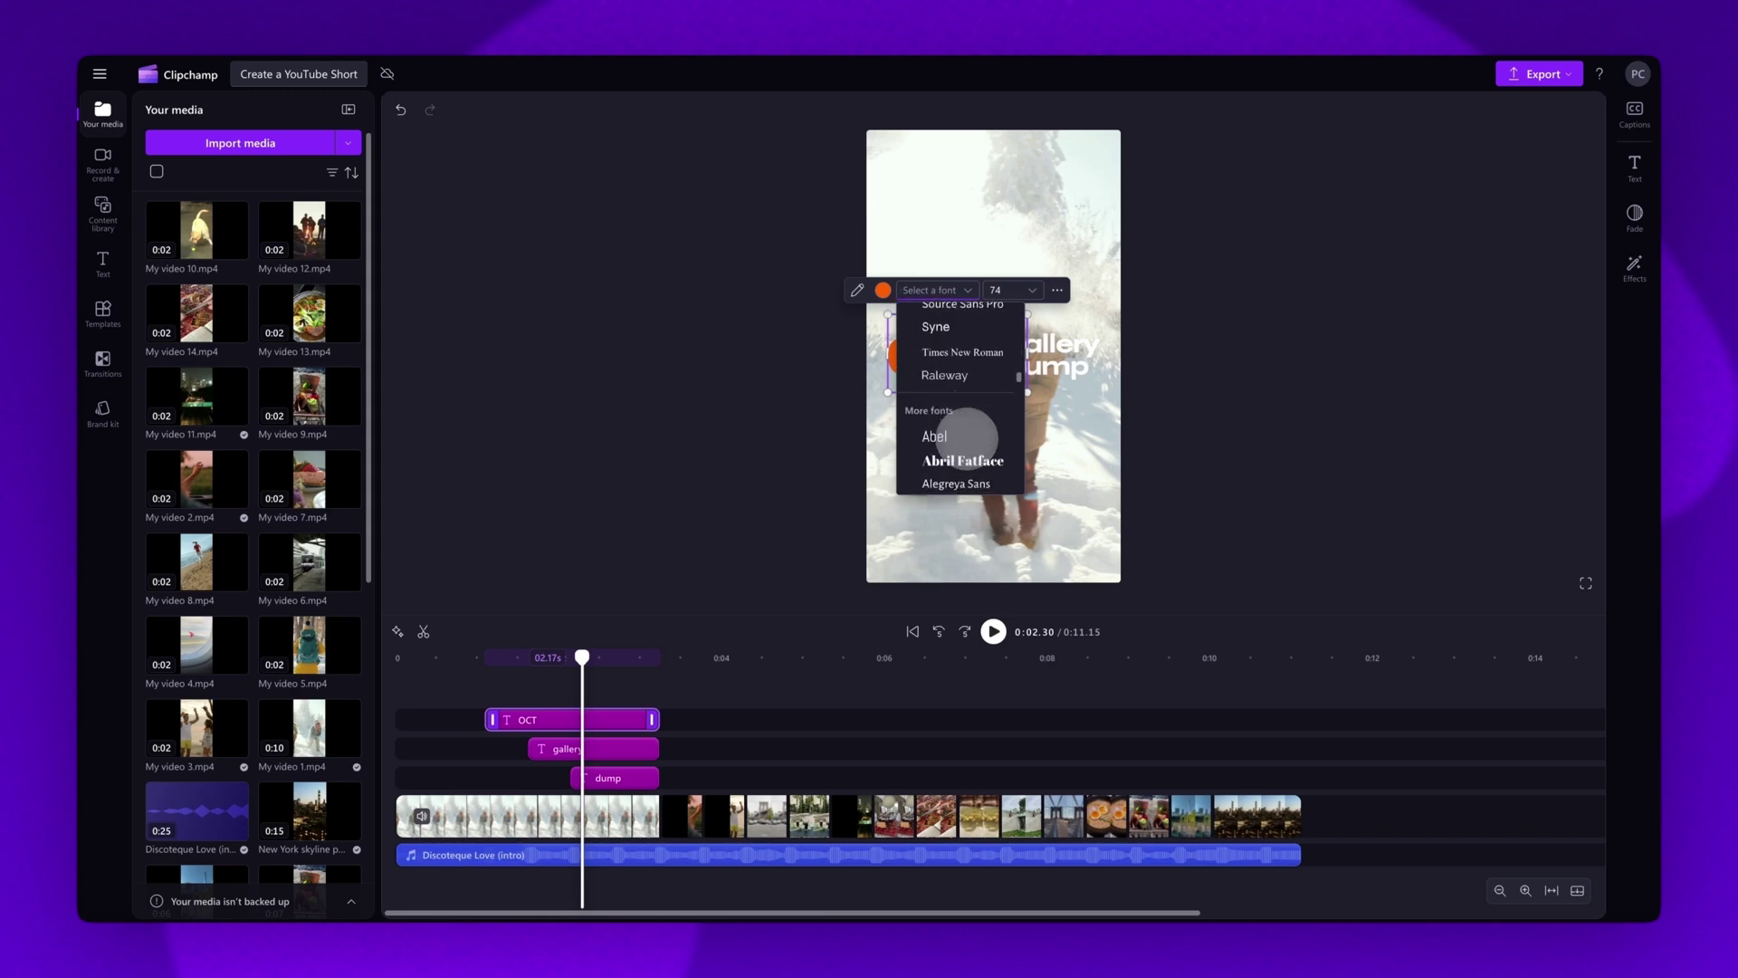
click(964, 459)
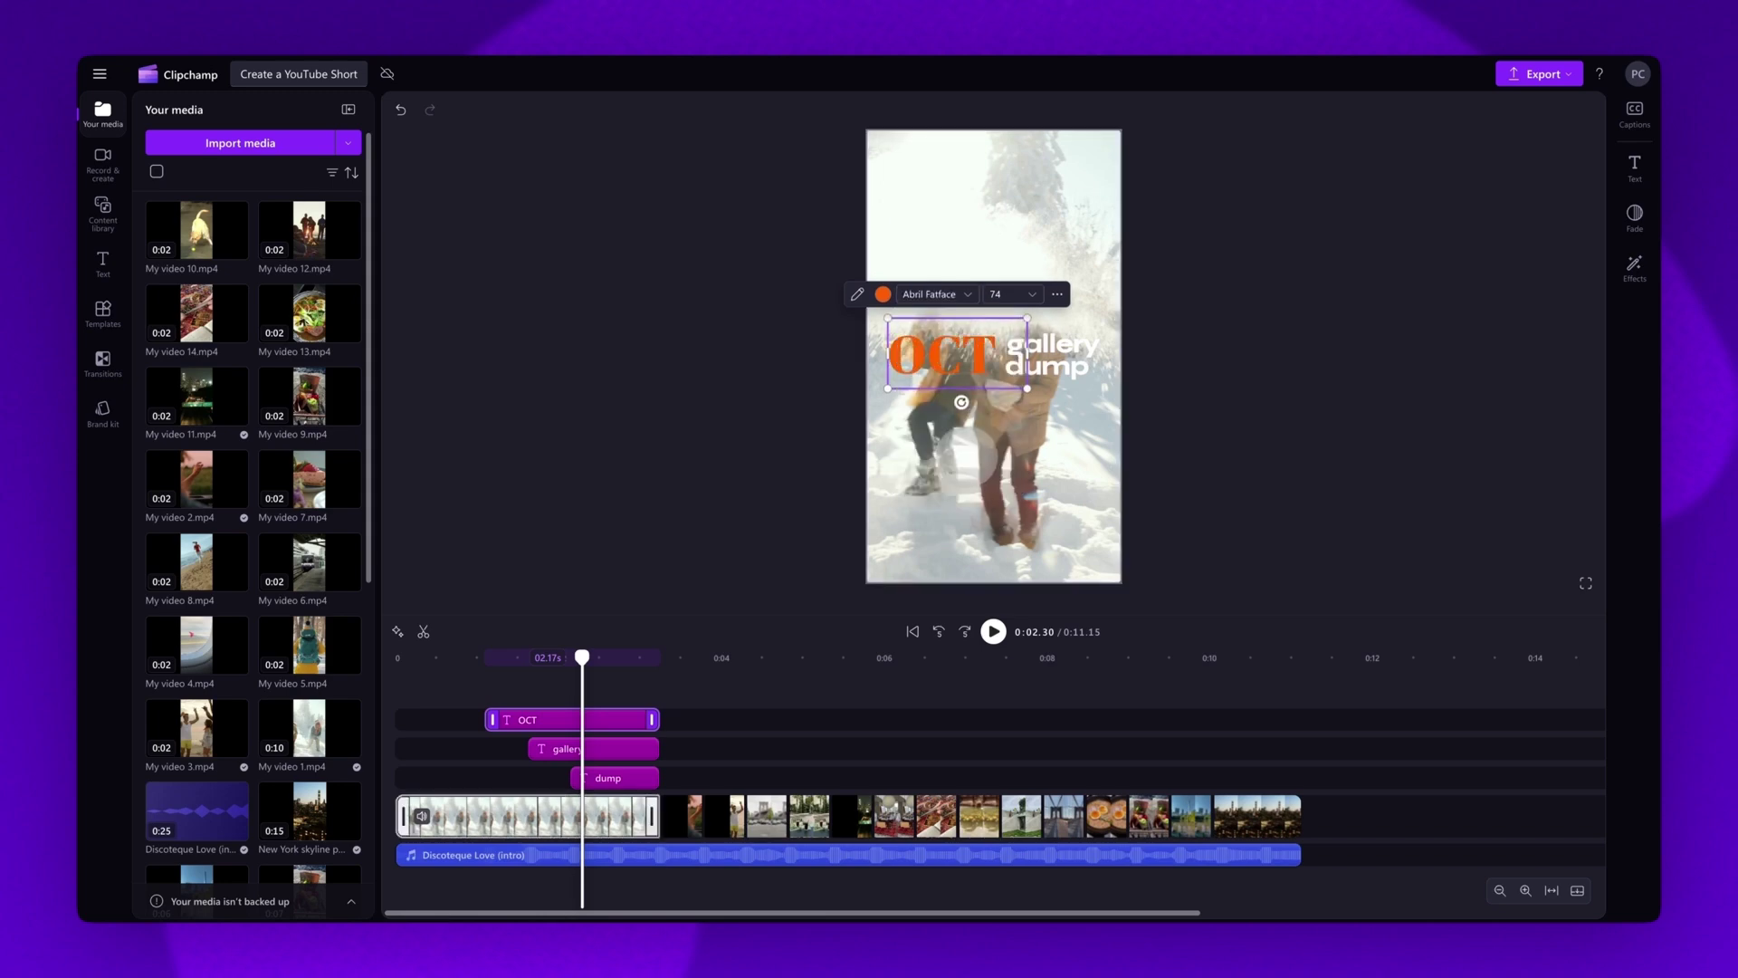
click(961, 291)
scroll(971, 397, down, 3)
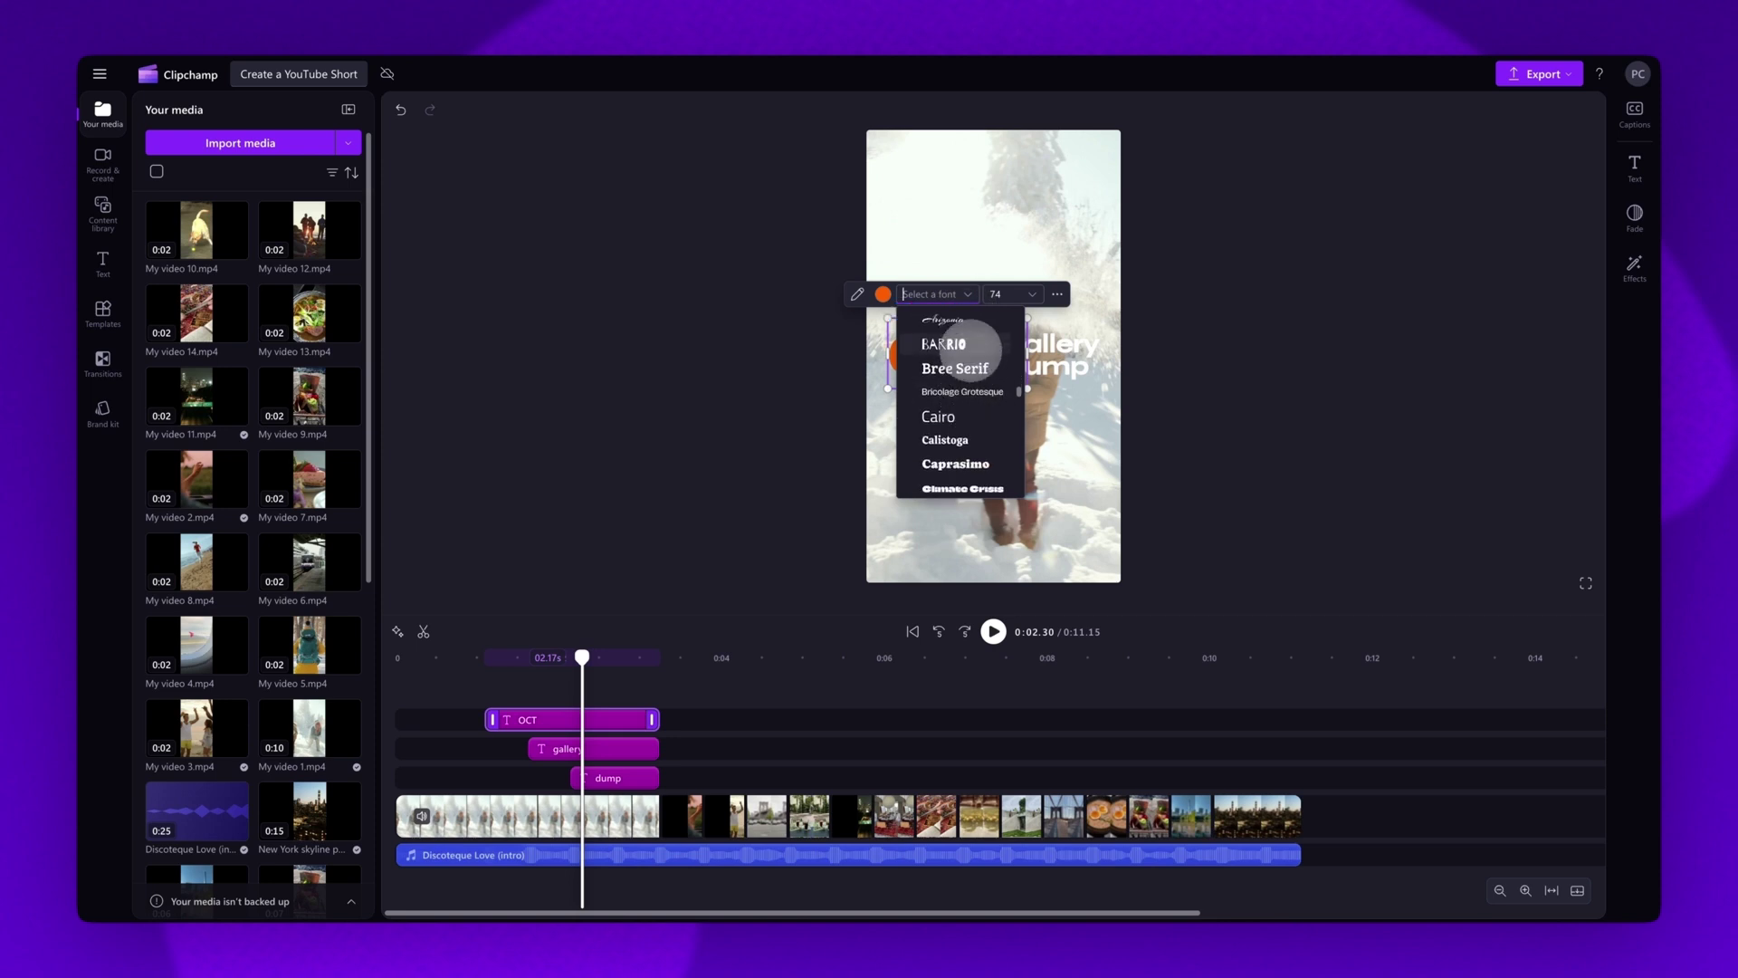
click(966, 346)
click(967, 296)
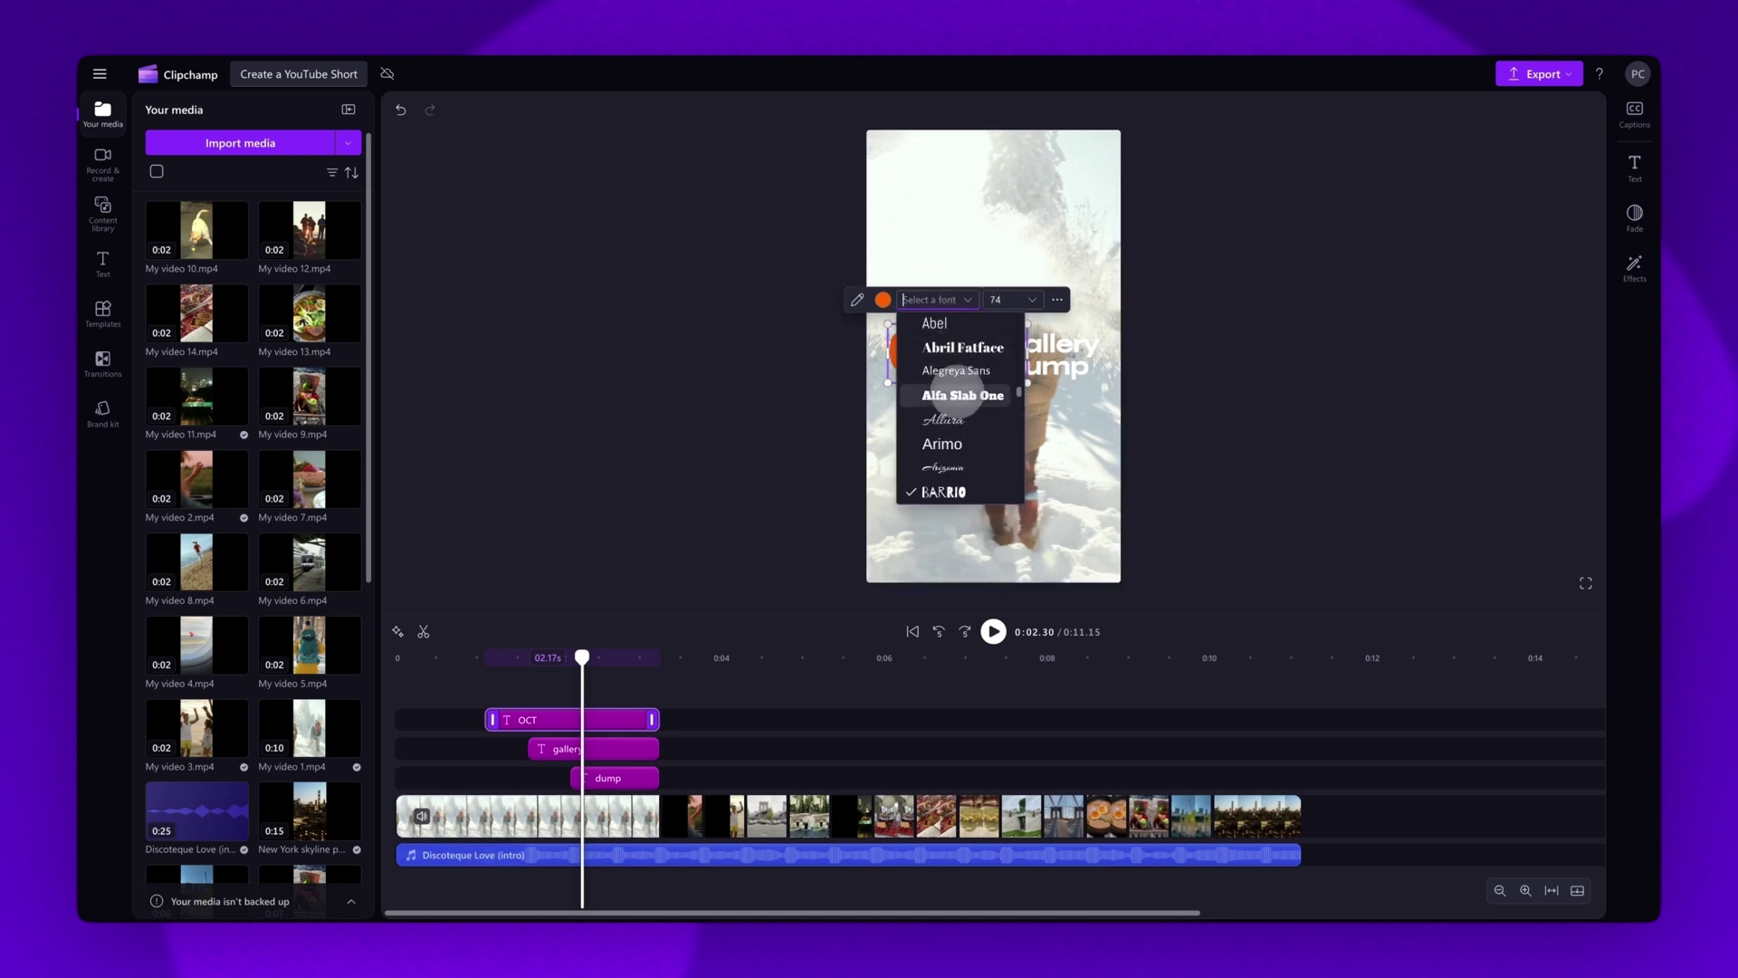
click(962, 395)
click(969, 292)
scroll(969, 373, down, 2)
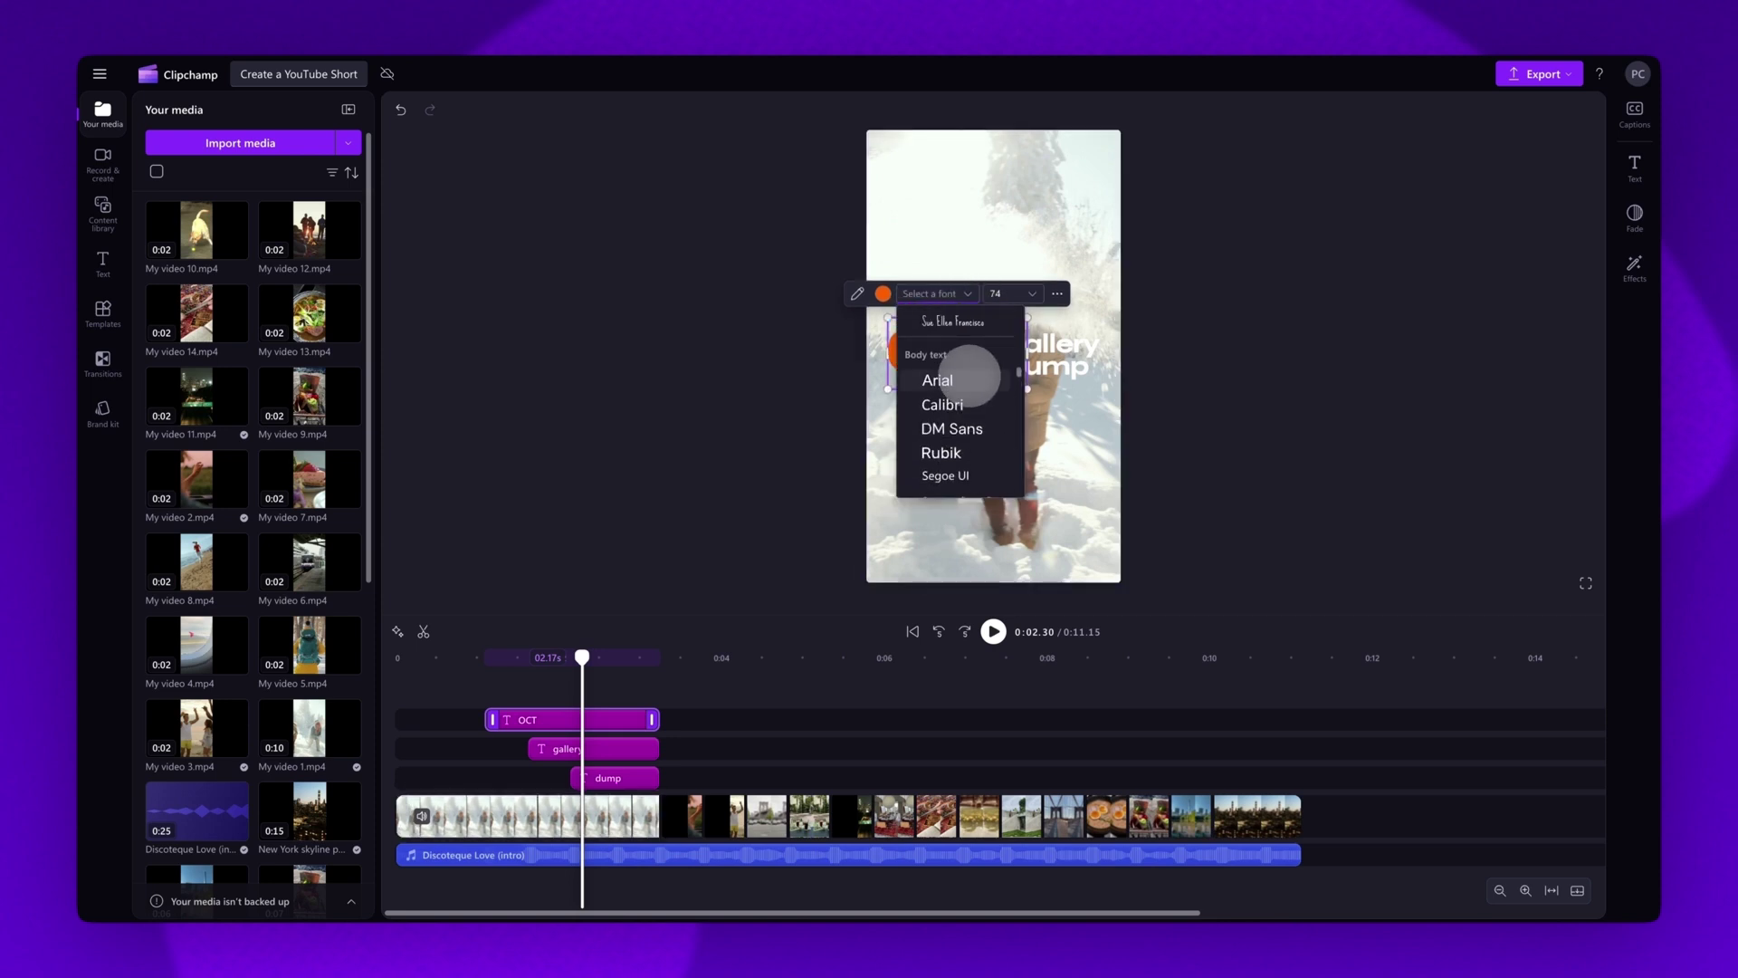
scroll(970, 374, down, 2)
scroll(970, 373, down, 2)
scroll(971, 376, up, 2)
click(964, 405)
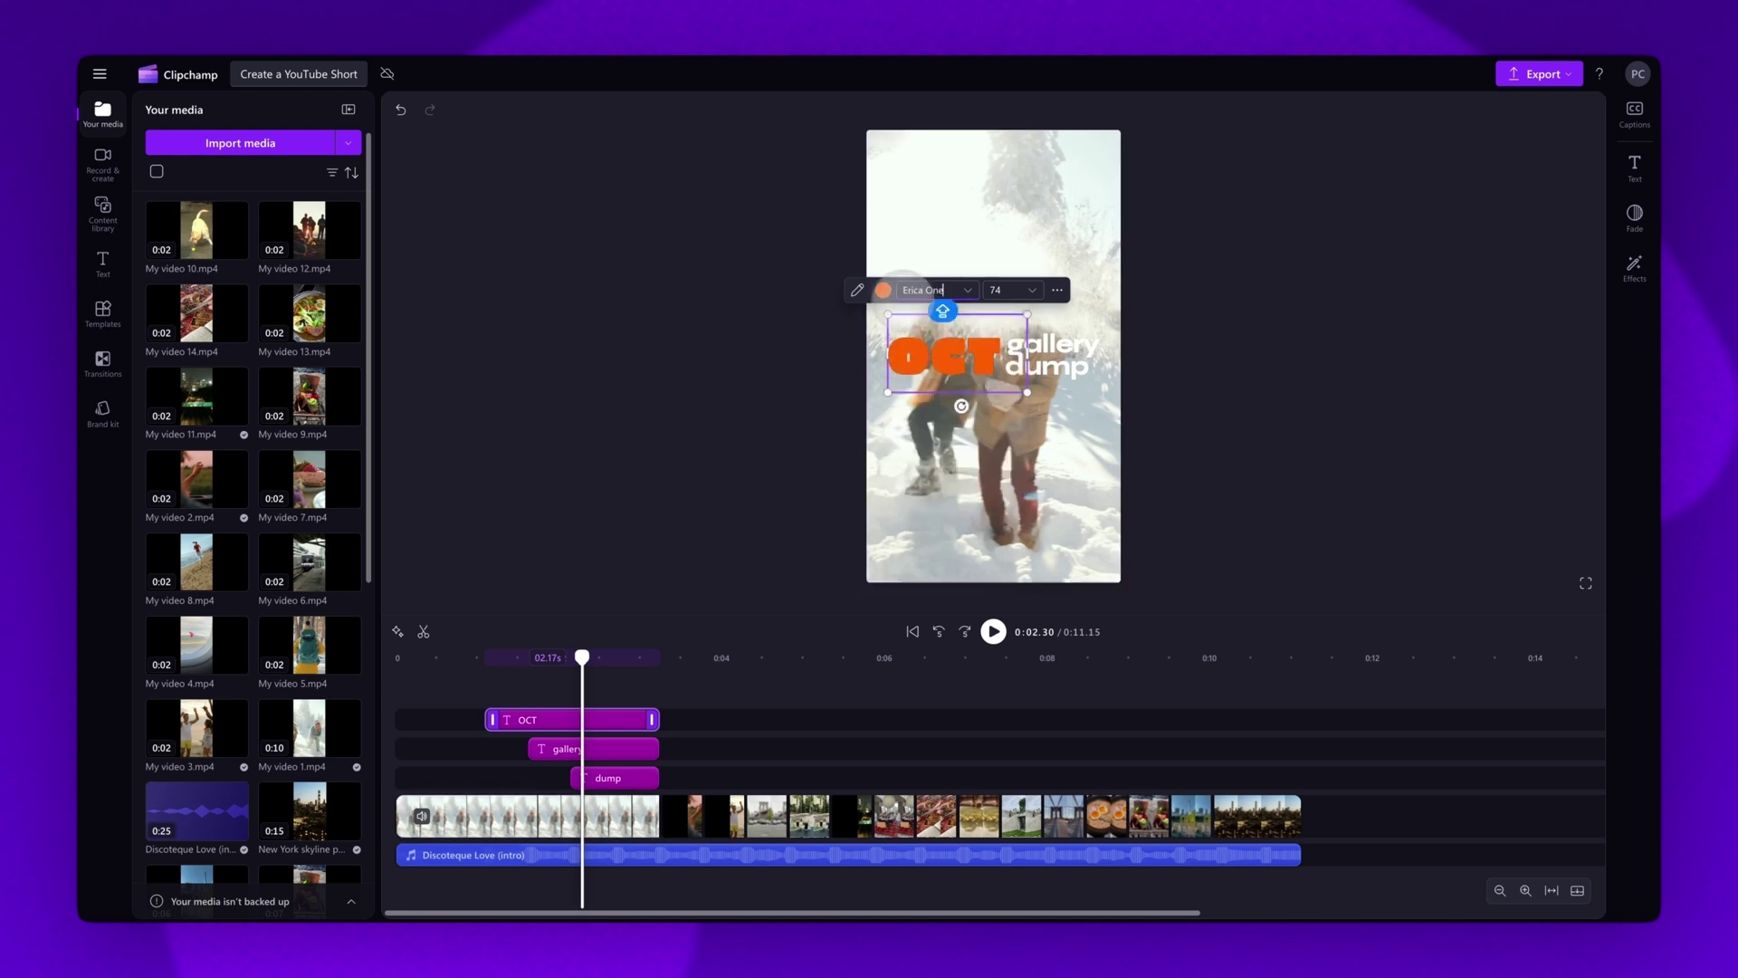
- Colour the OCT word a custom deep violet instead of orange
click(882, 290)
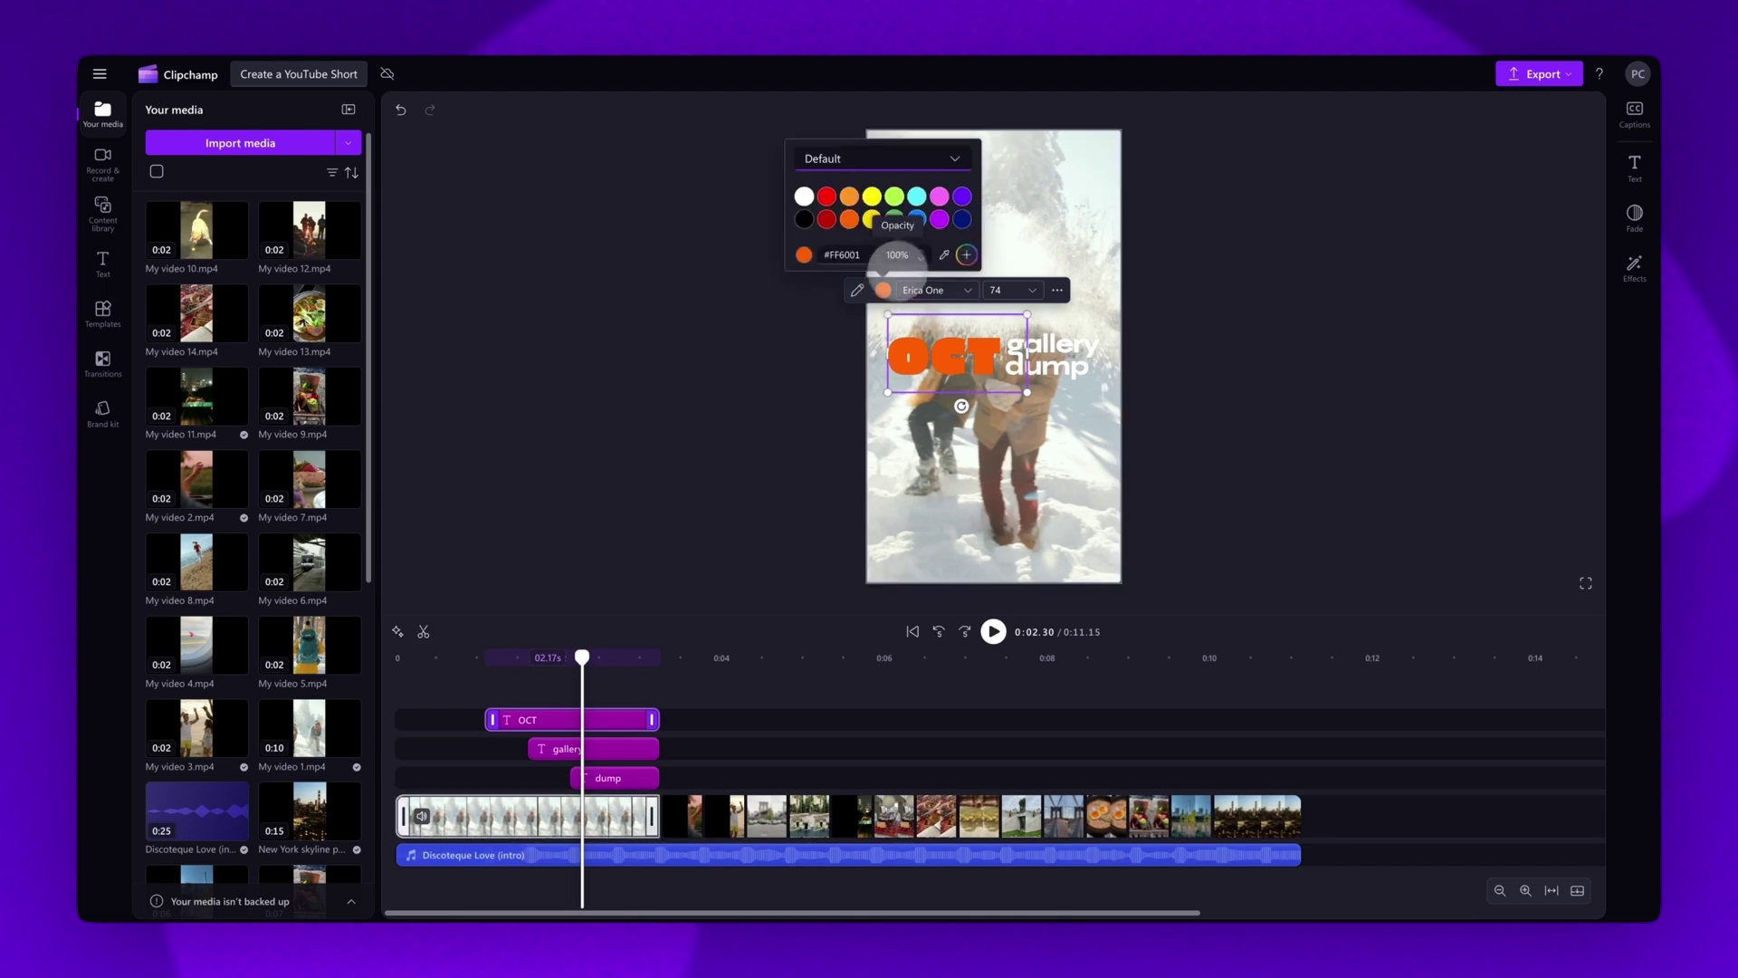
click(893, 196)
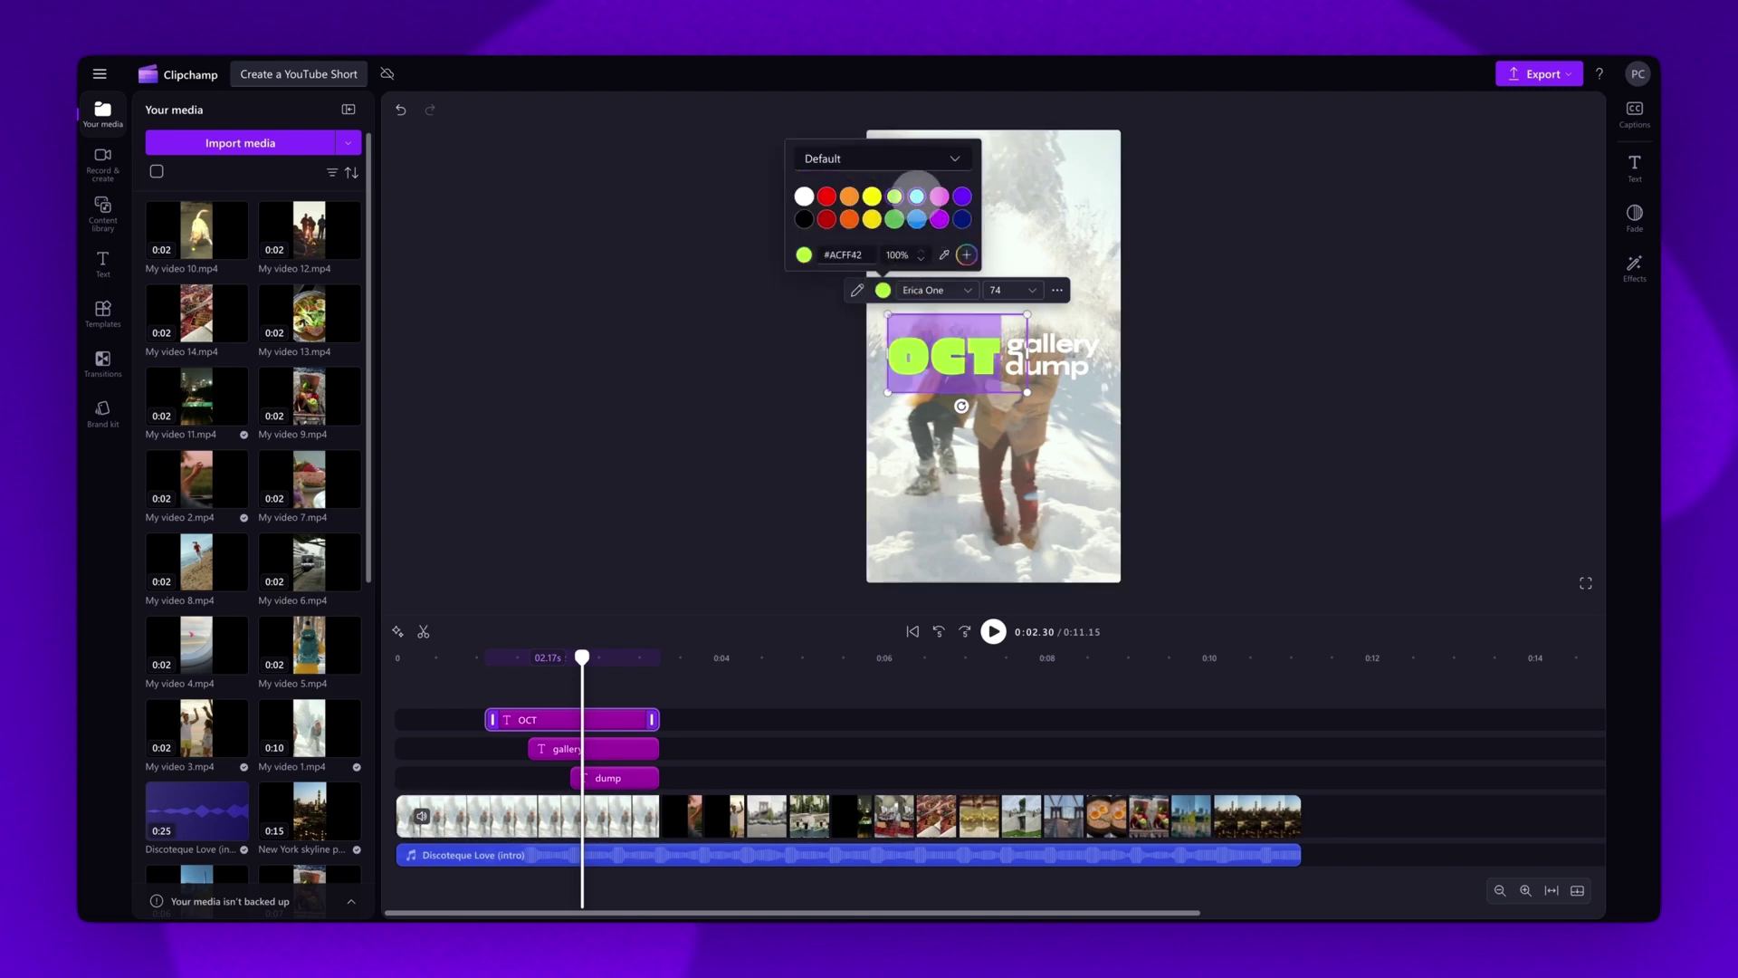
click(961, 220)
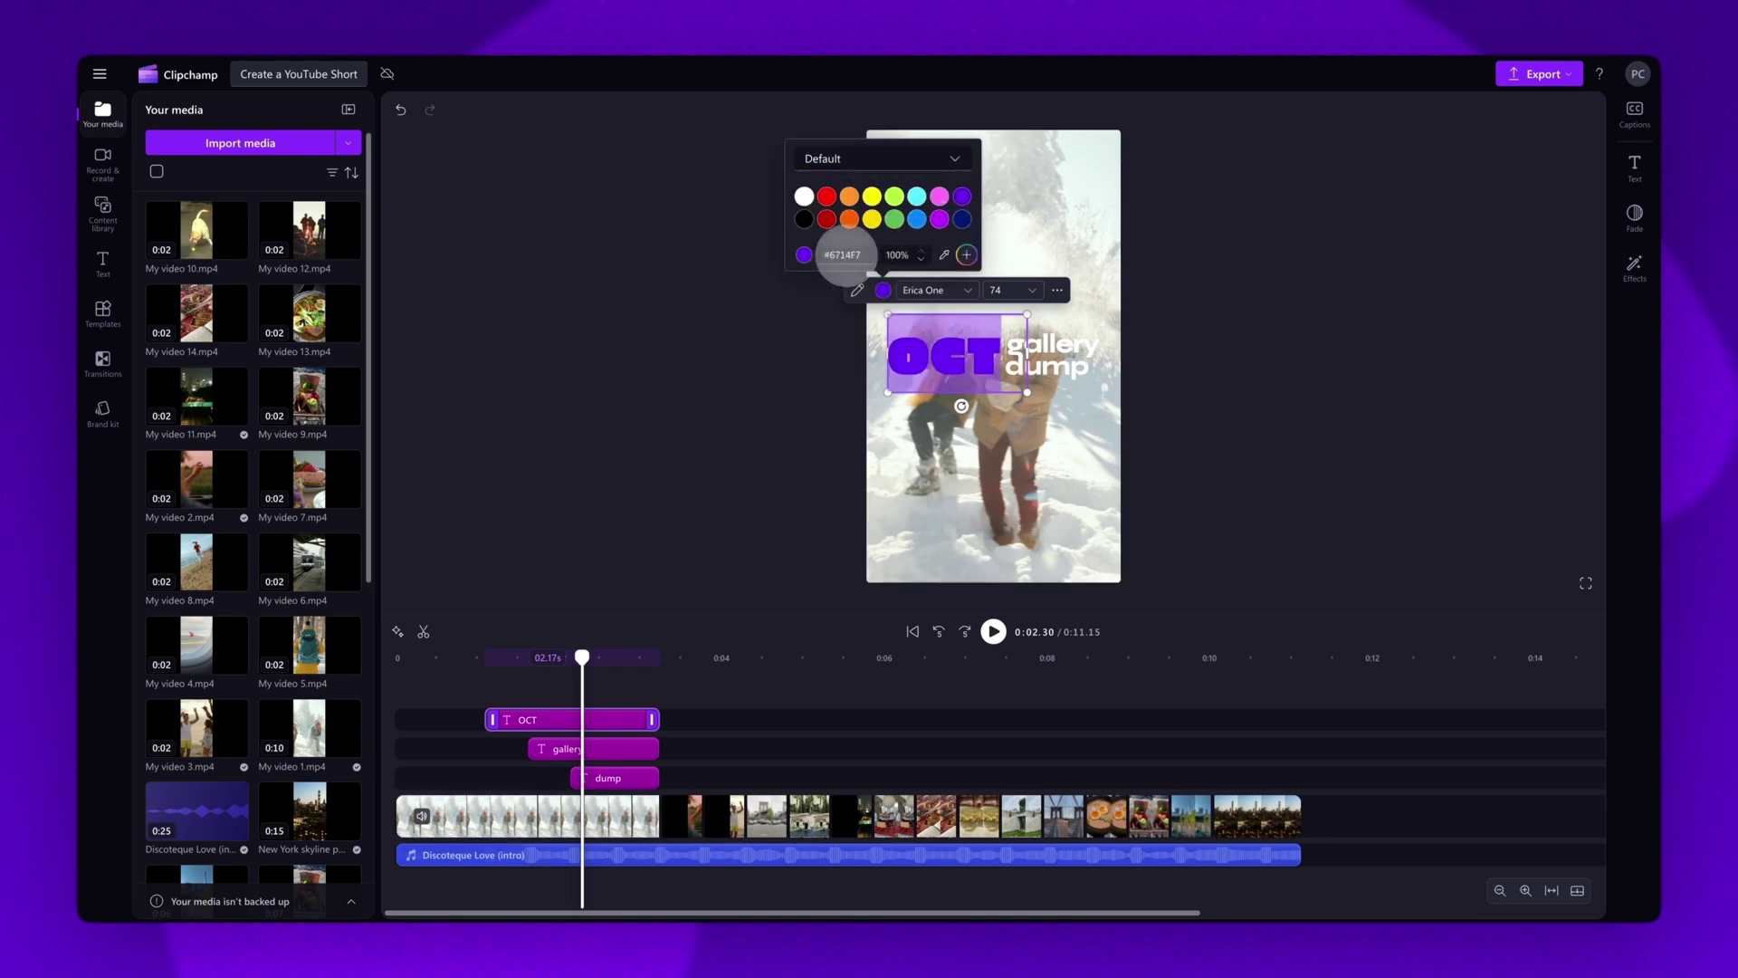
click(944, 254)
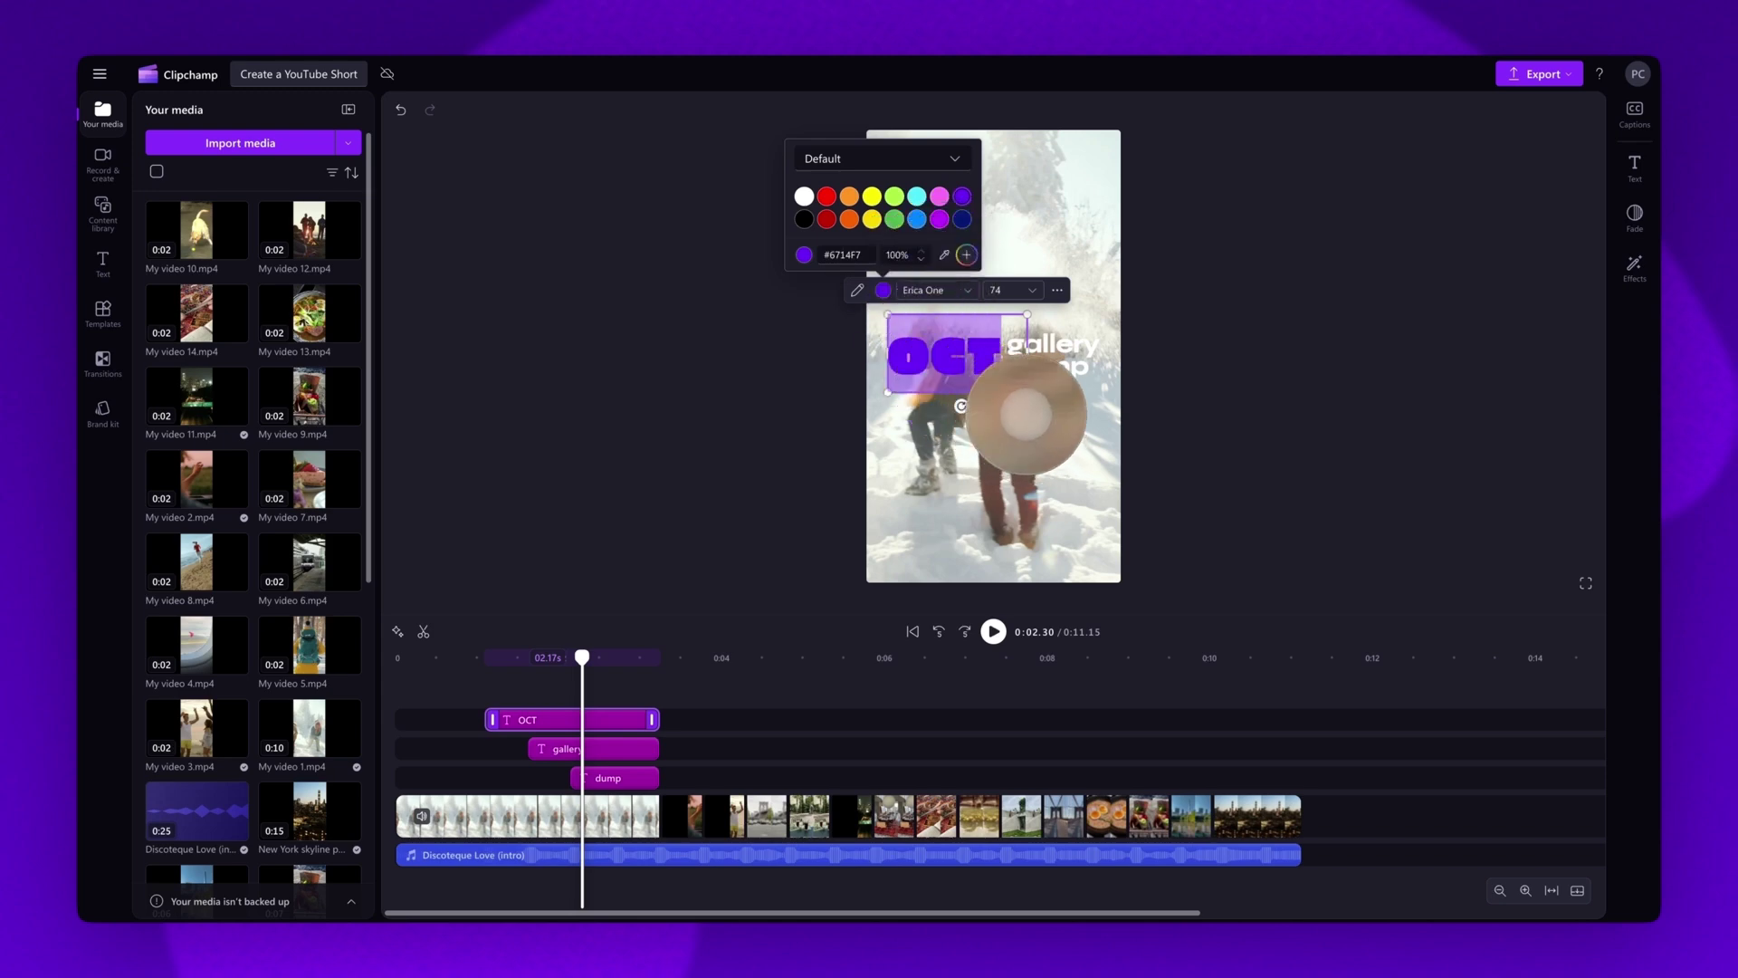
click(1002, 402)
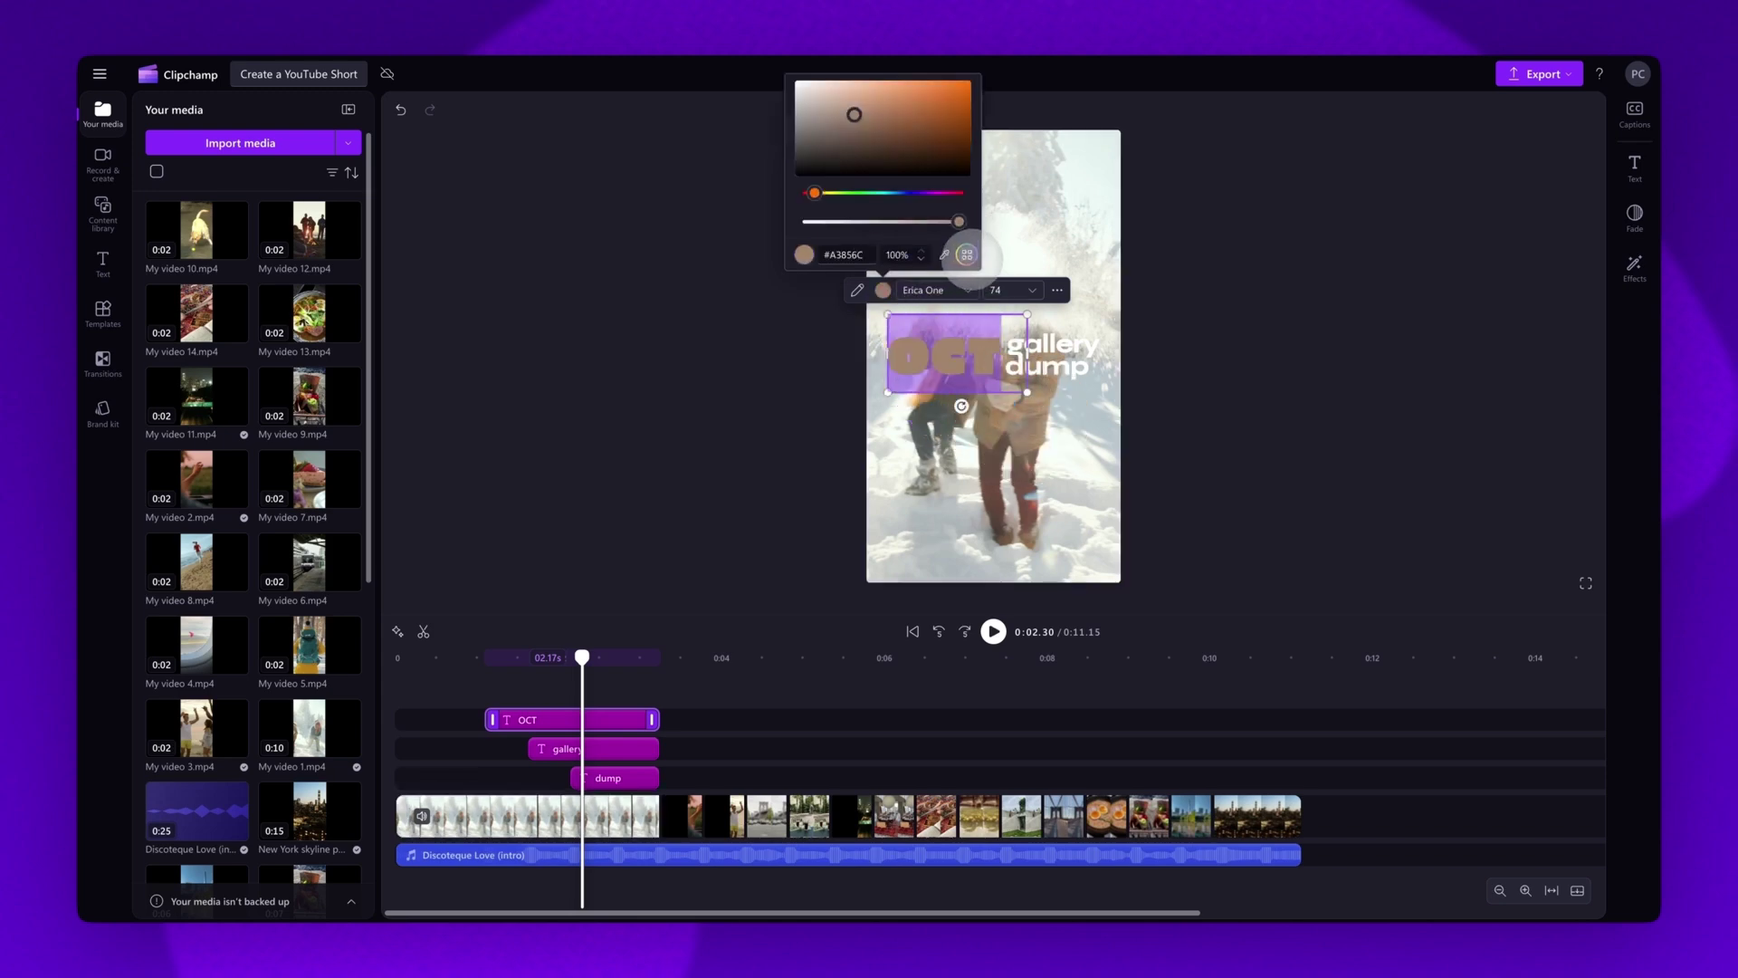
click(887, 192)
click(929, 100)
drag(943, 191, 914, 193)
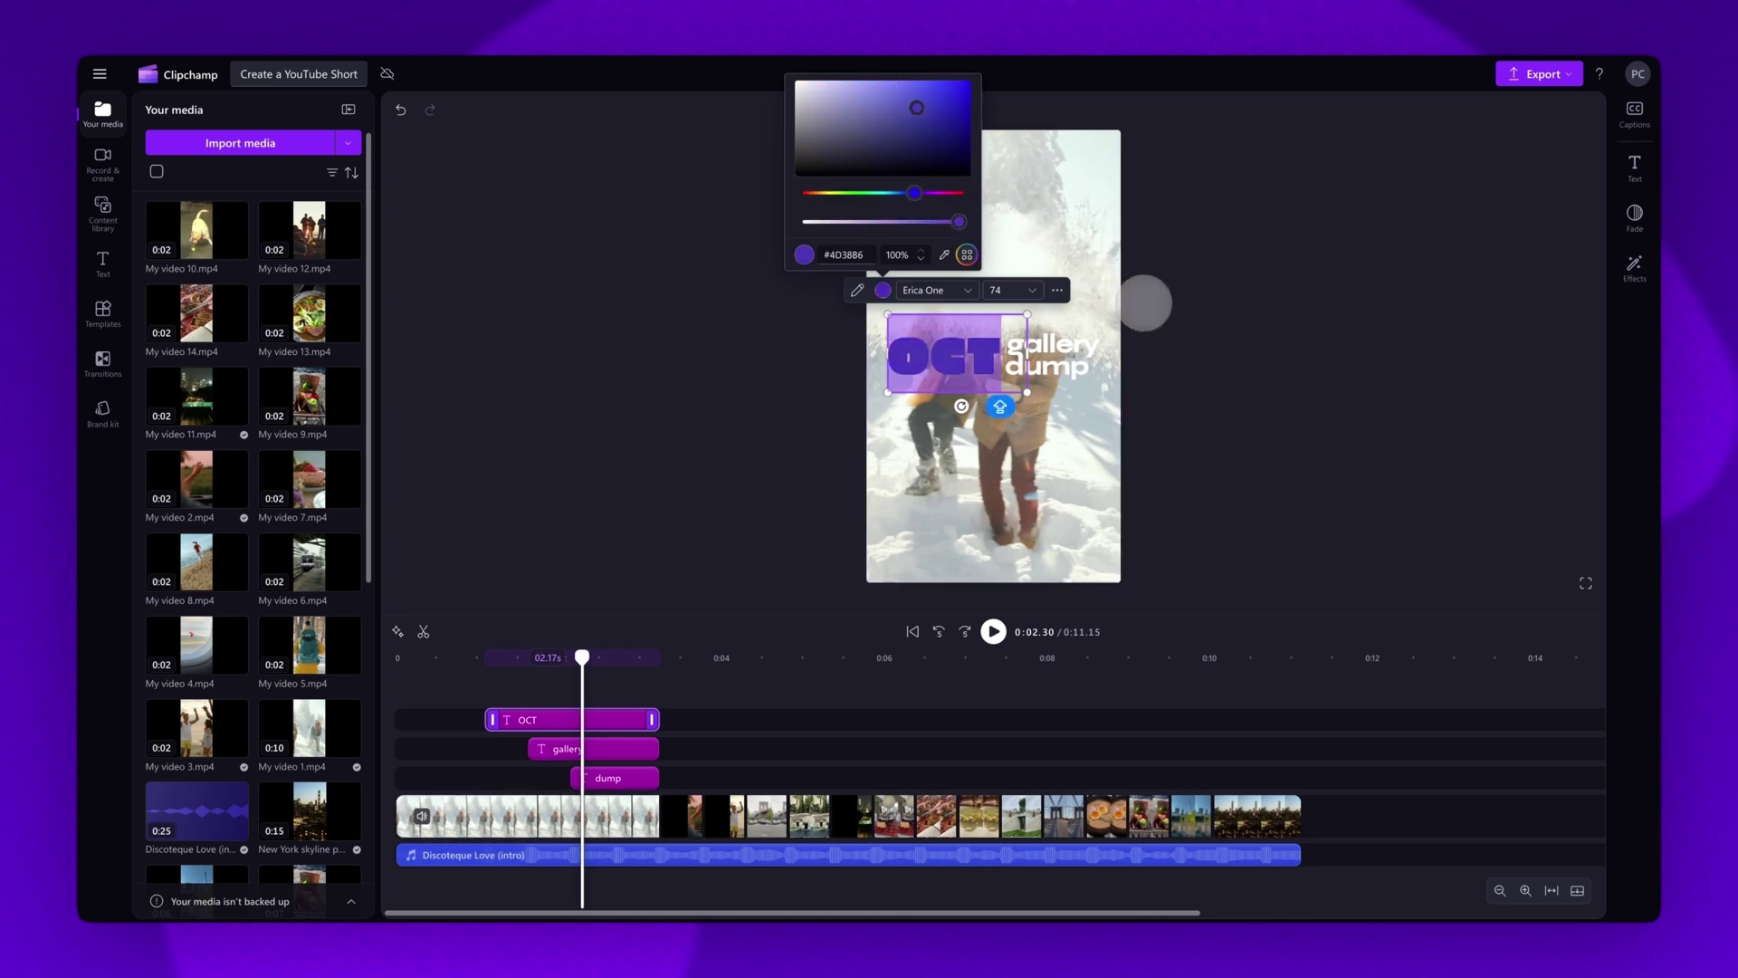
- Shrink the OCT word slightly and align it with 'gallery dump'
click(1147, 303)
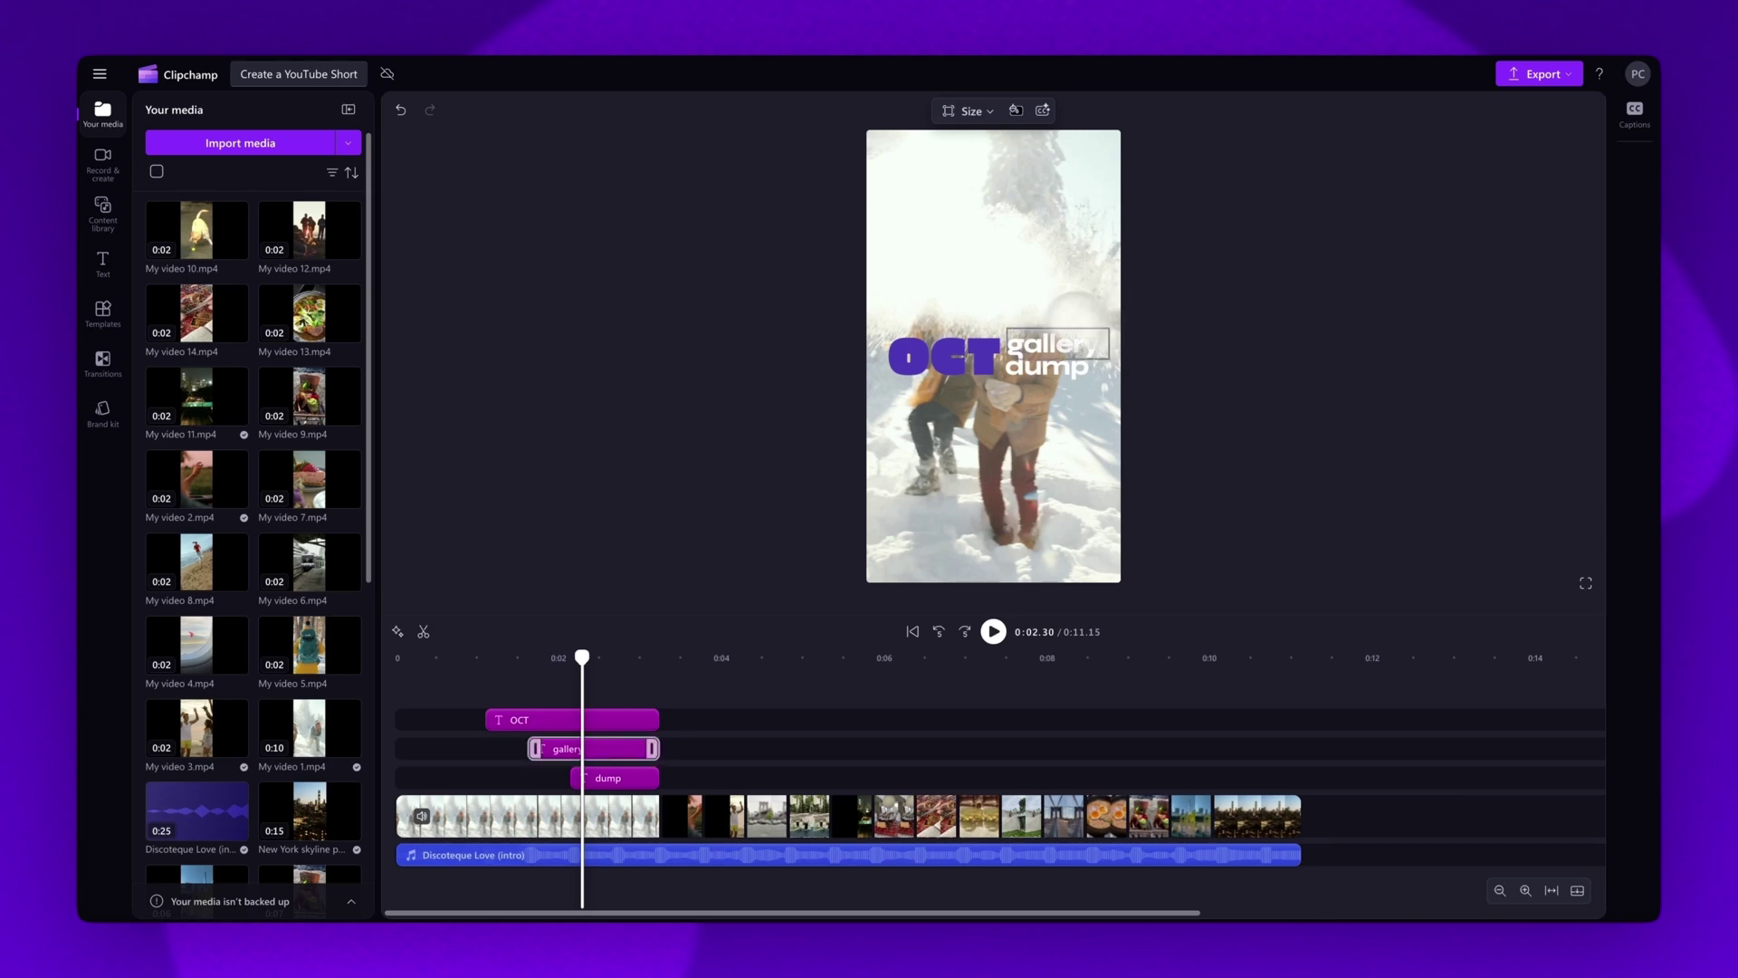
click(905, 353)
mouse_move(1010, 312)
mouse_down()
mouse_move(960, 336)
mouse_move(1070, 294)
mouse_move(988, 316)
mouse_move(1028, 310)
mouse_up()
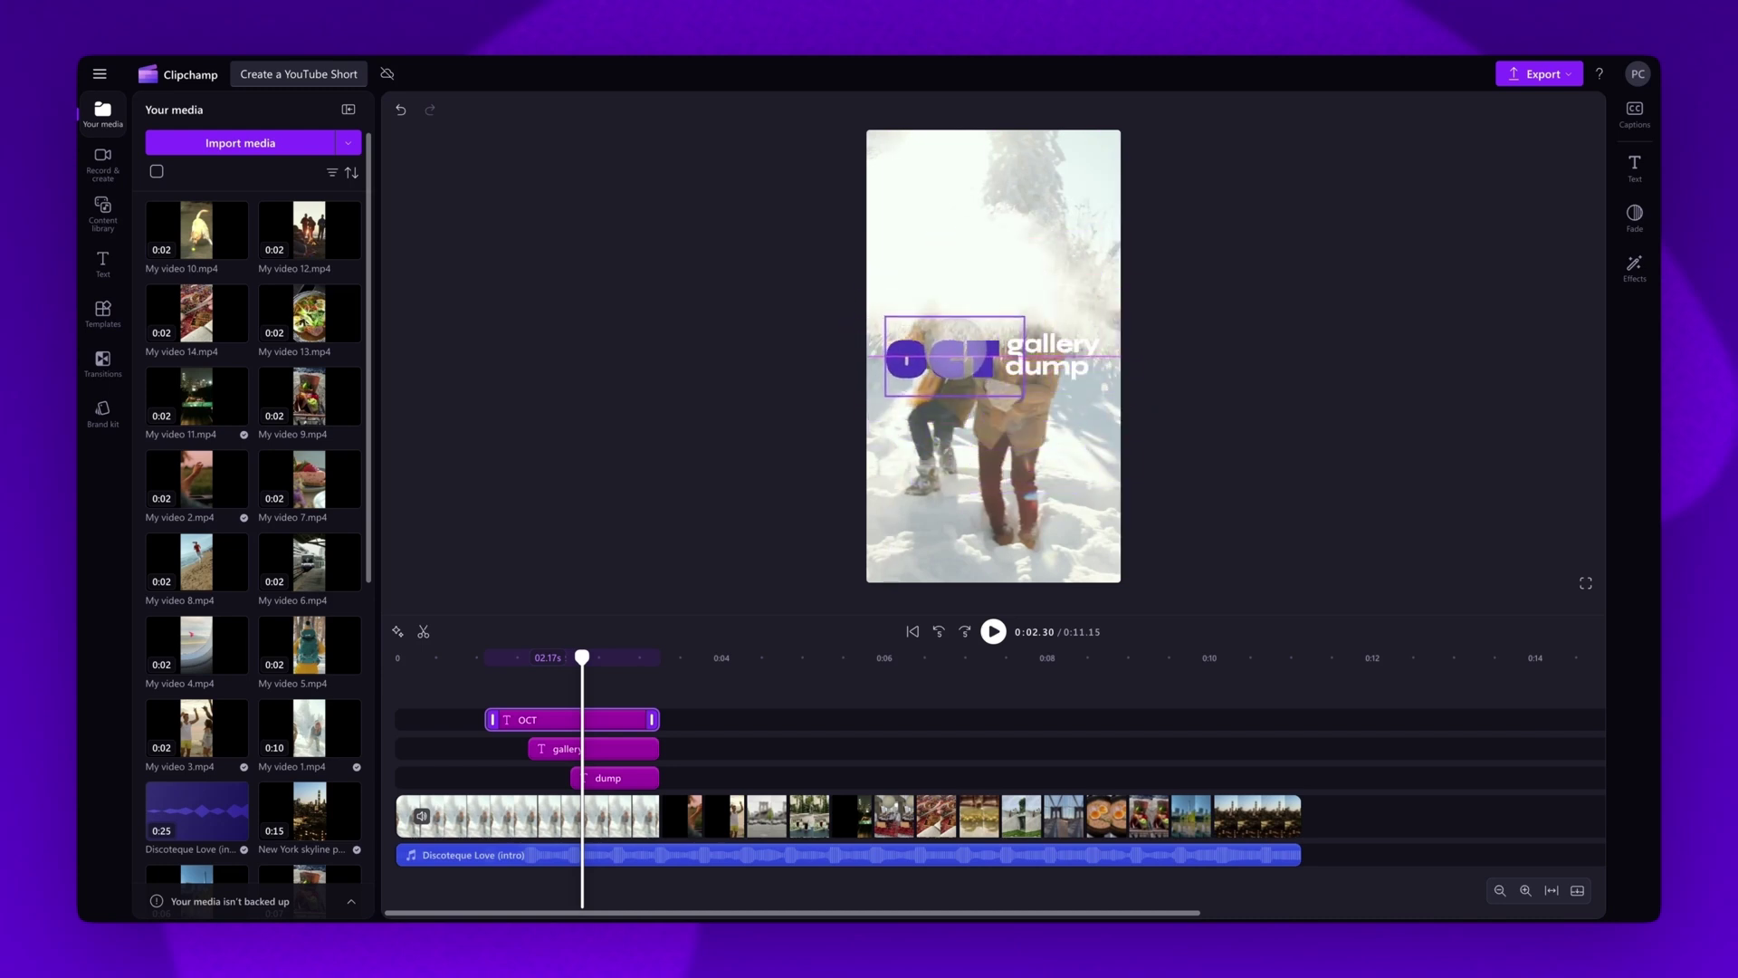
drag(950, 357, 962, 331)
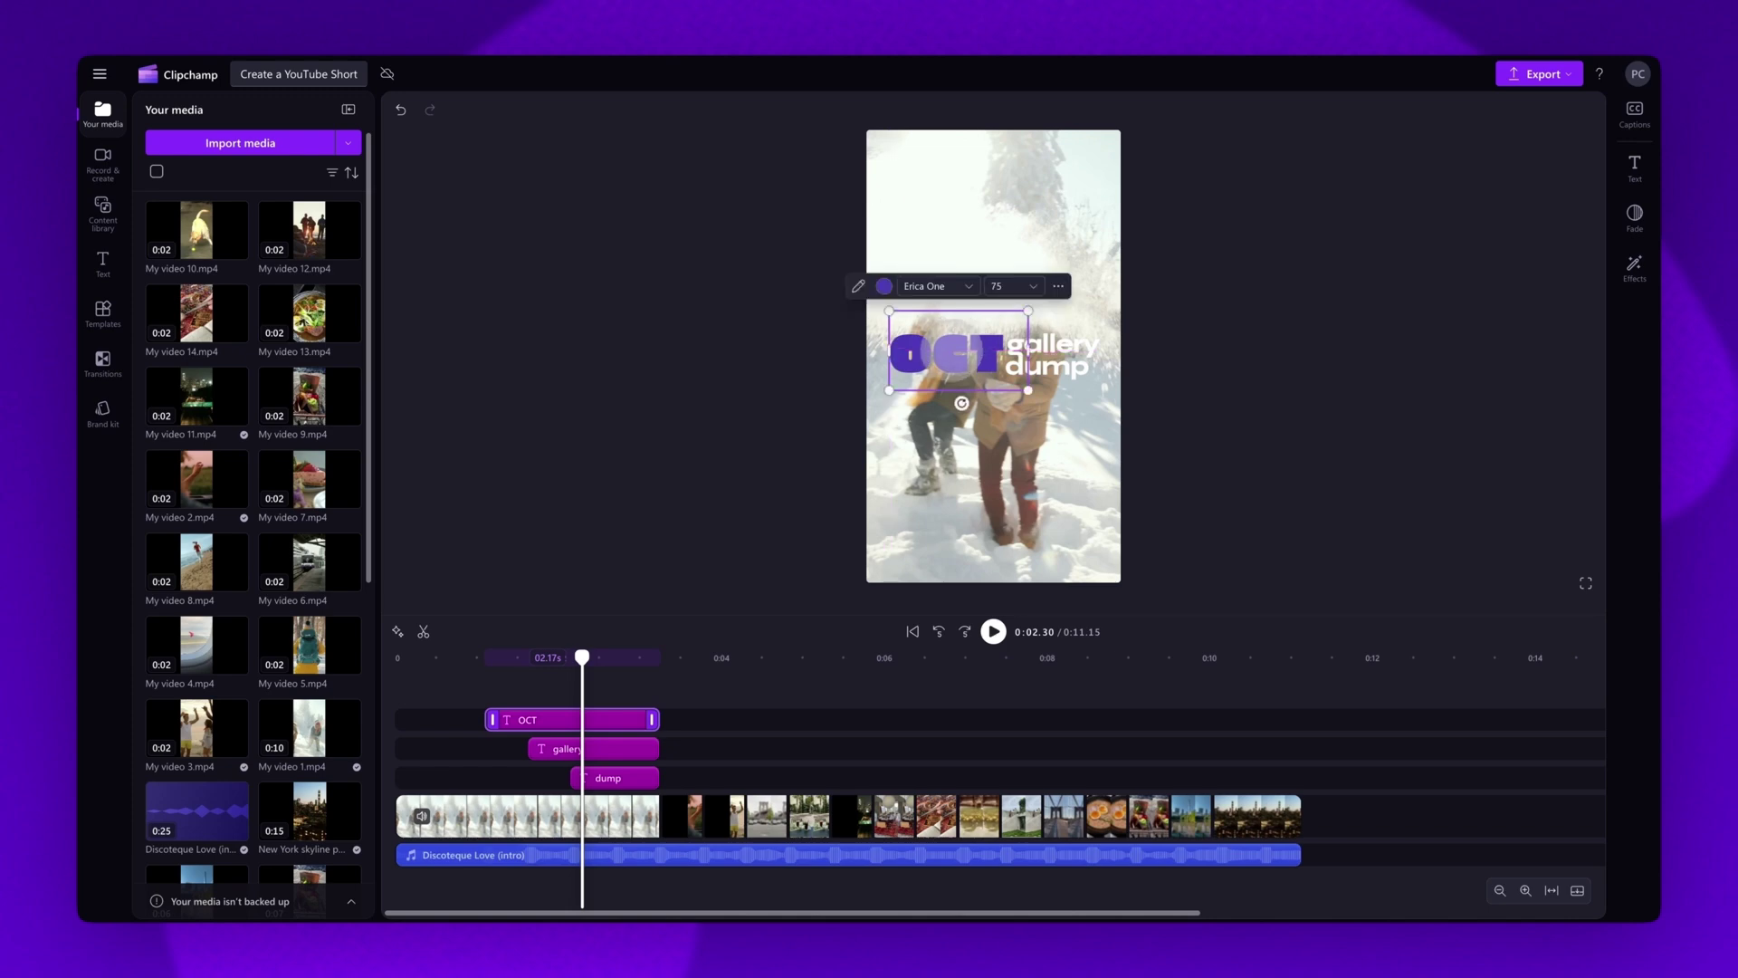
click(632, 777)
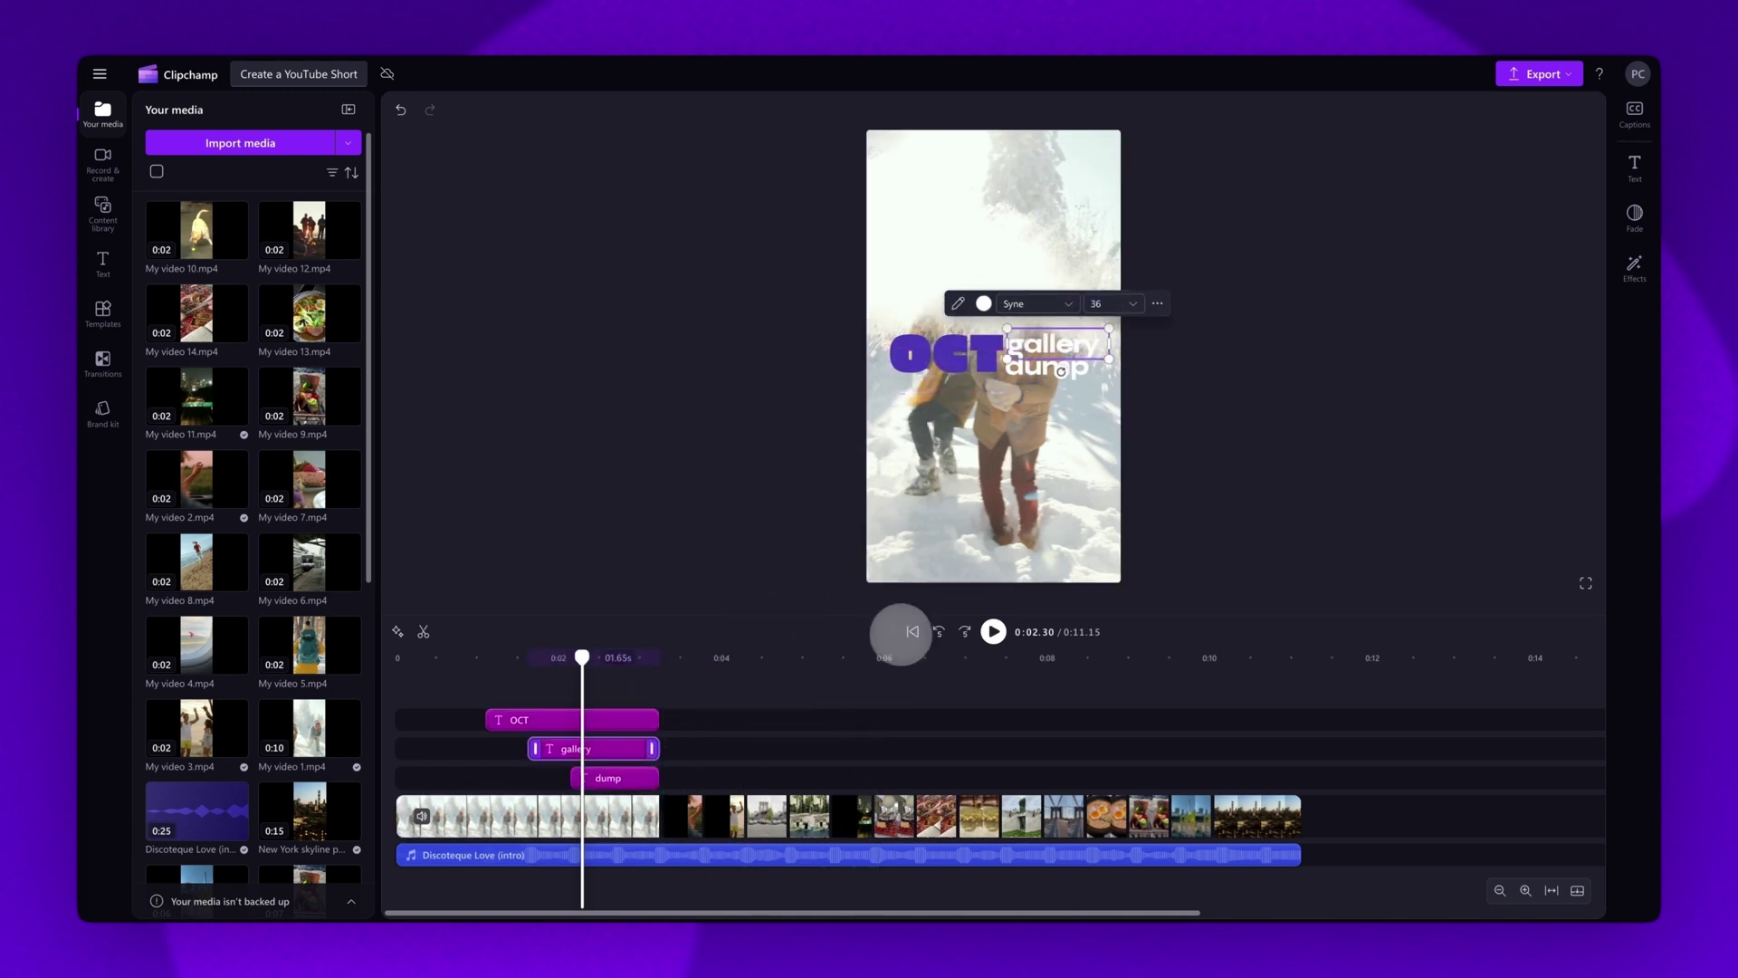
- Play the video from the start to preview the purple title
click(913, 632)
click(993, 632)
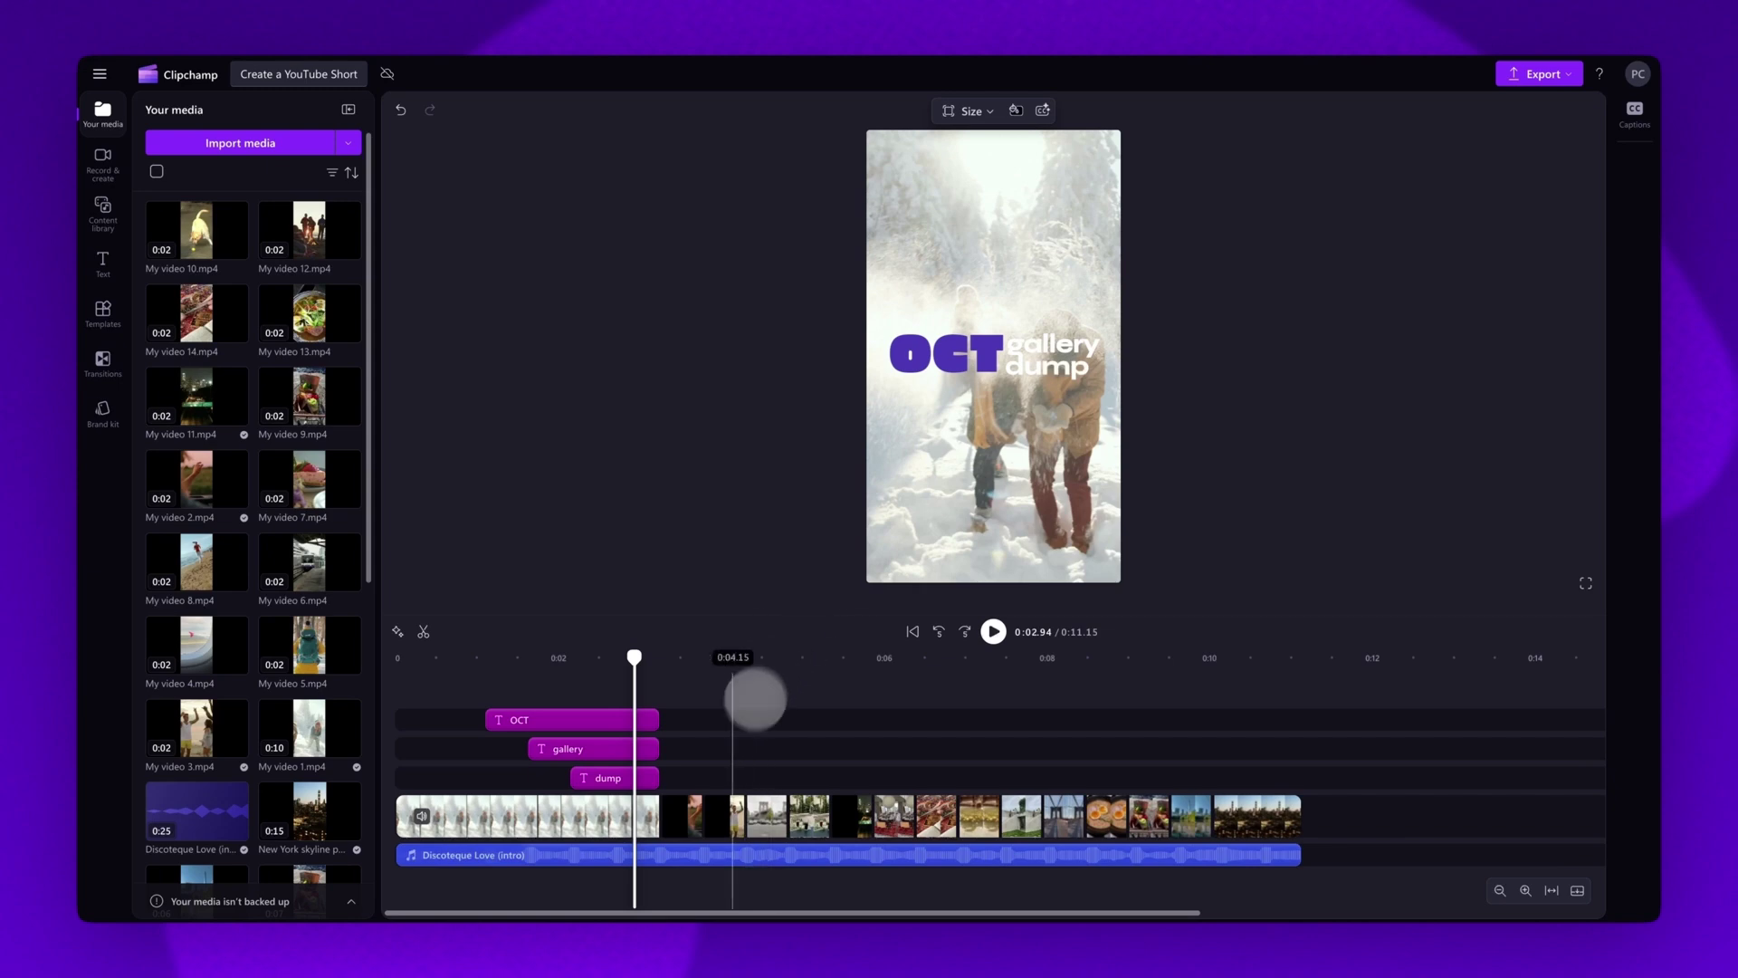
click(746, 856)
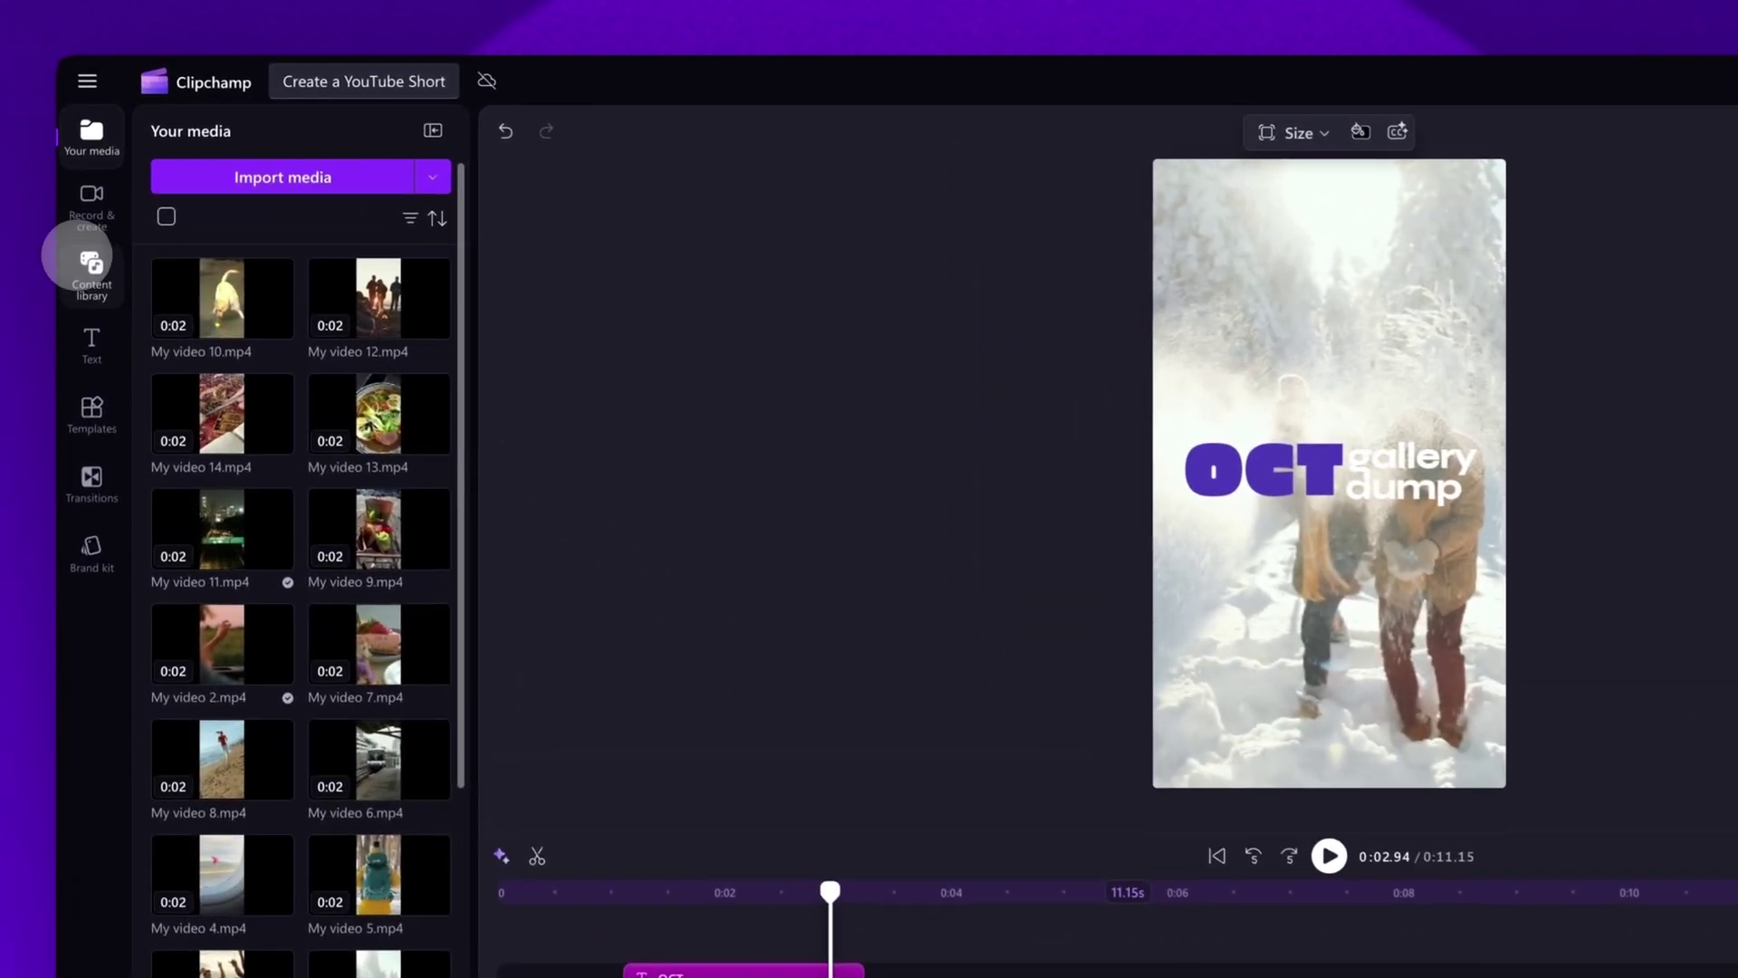
- Swap in 'Get up & dance' from the Happy music collection and play the video
click(91, 261)
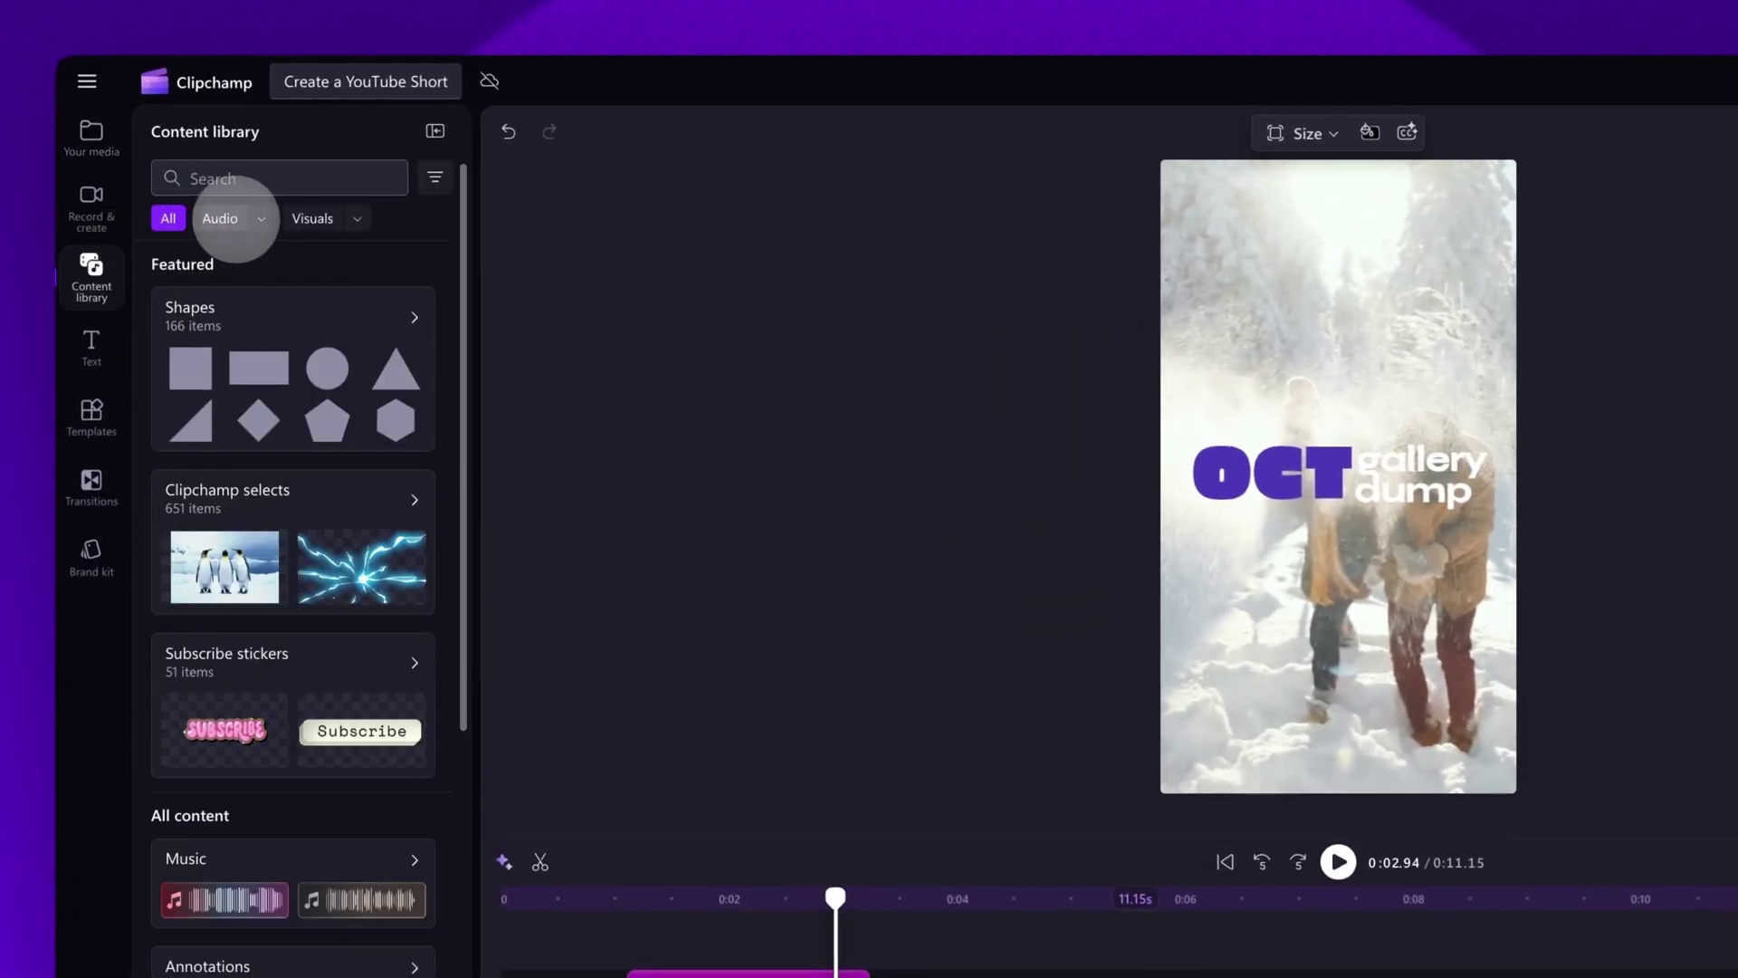
click(259, 217)
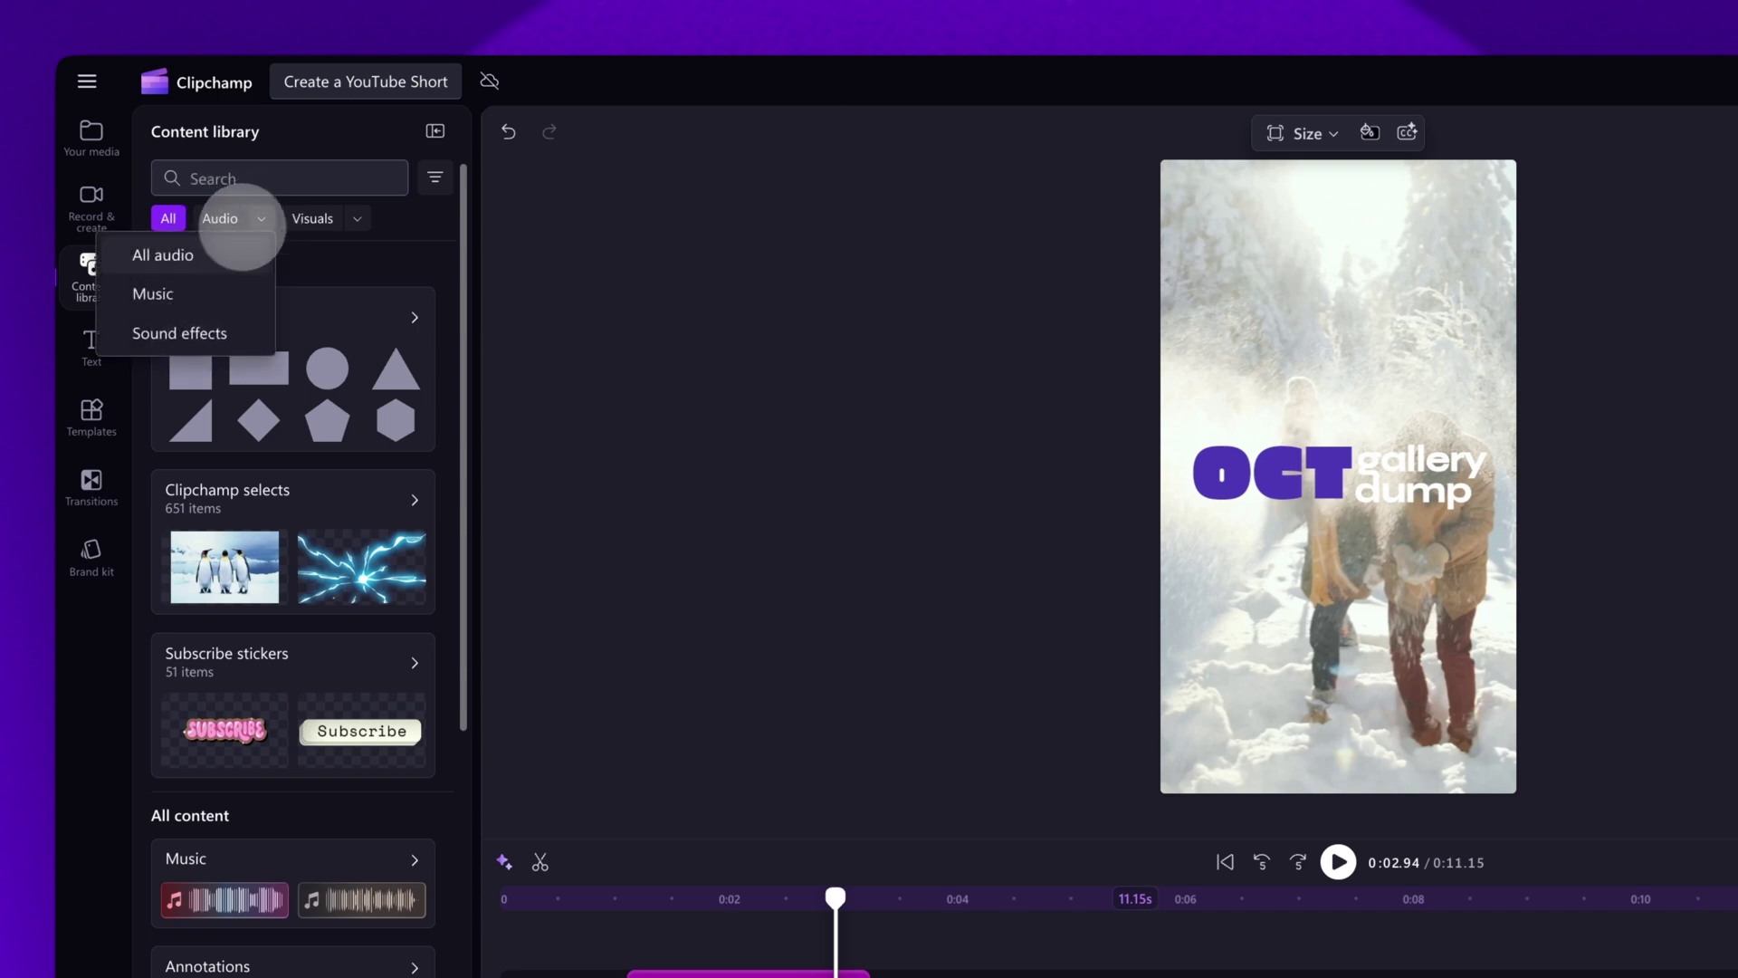
click(190, 292)
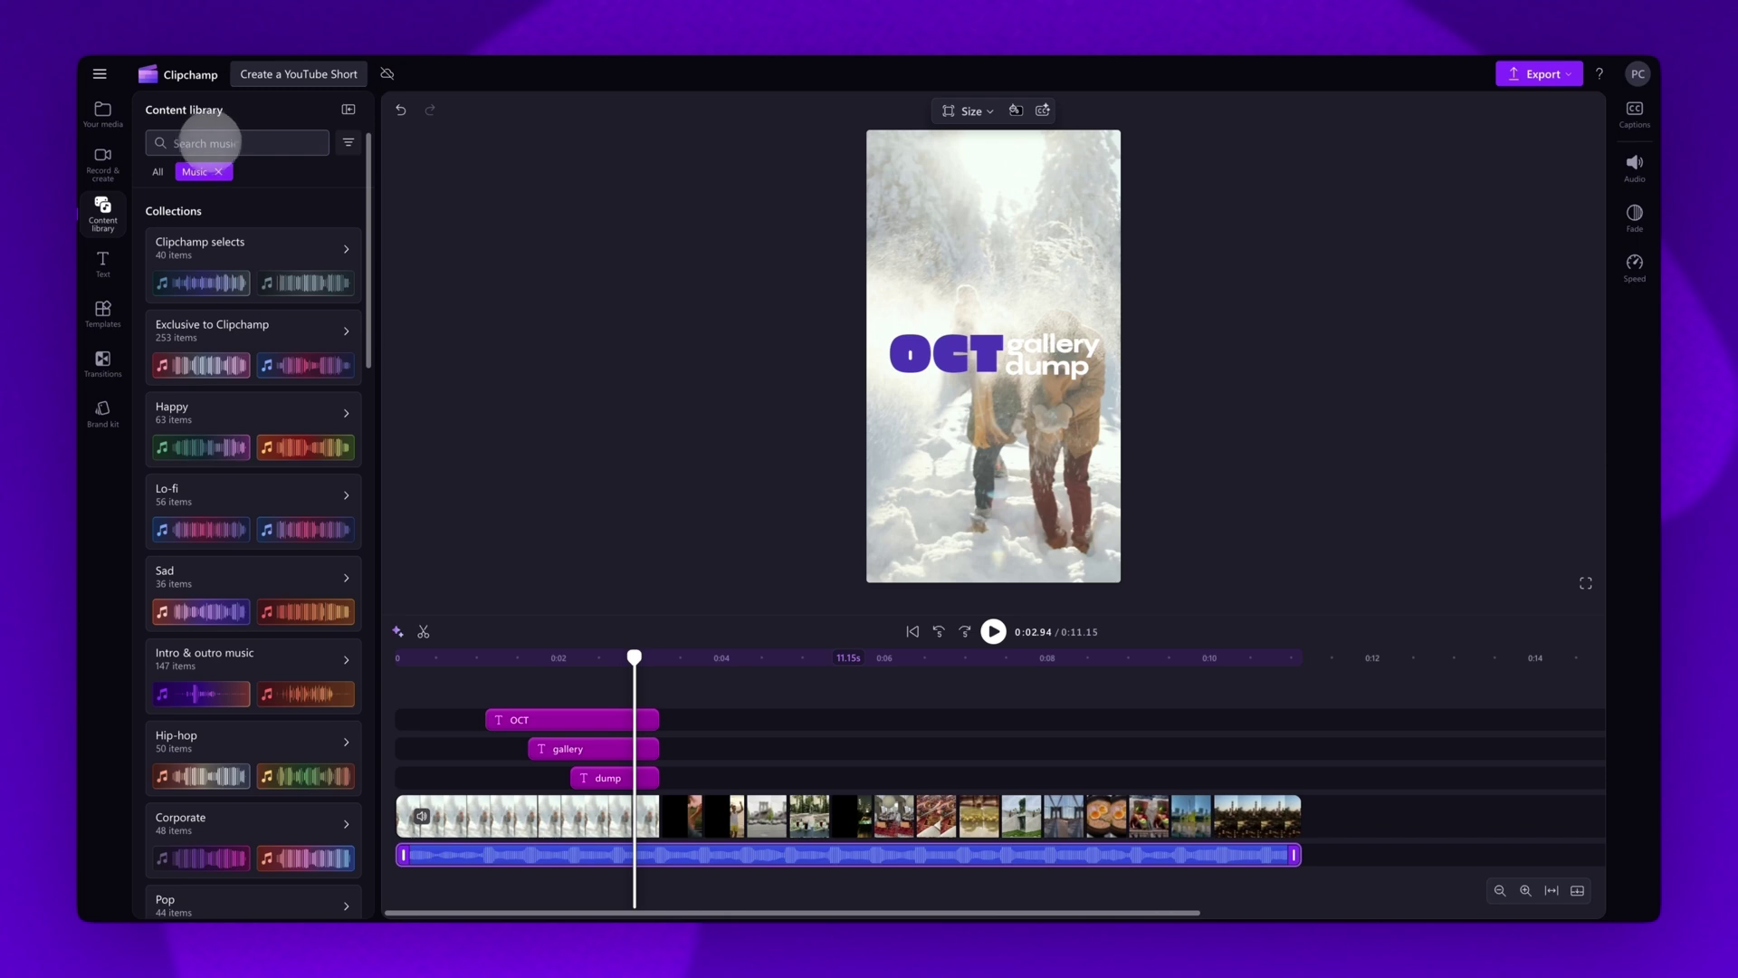
scroll(347, 405, down, 2)
scroll(345, 404, down, 2)
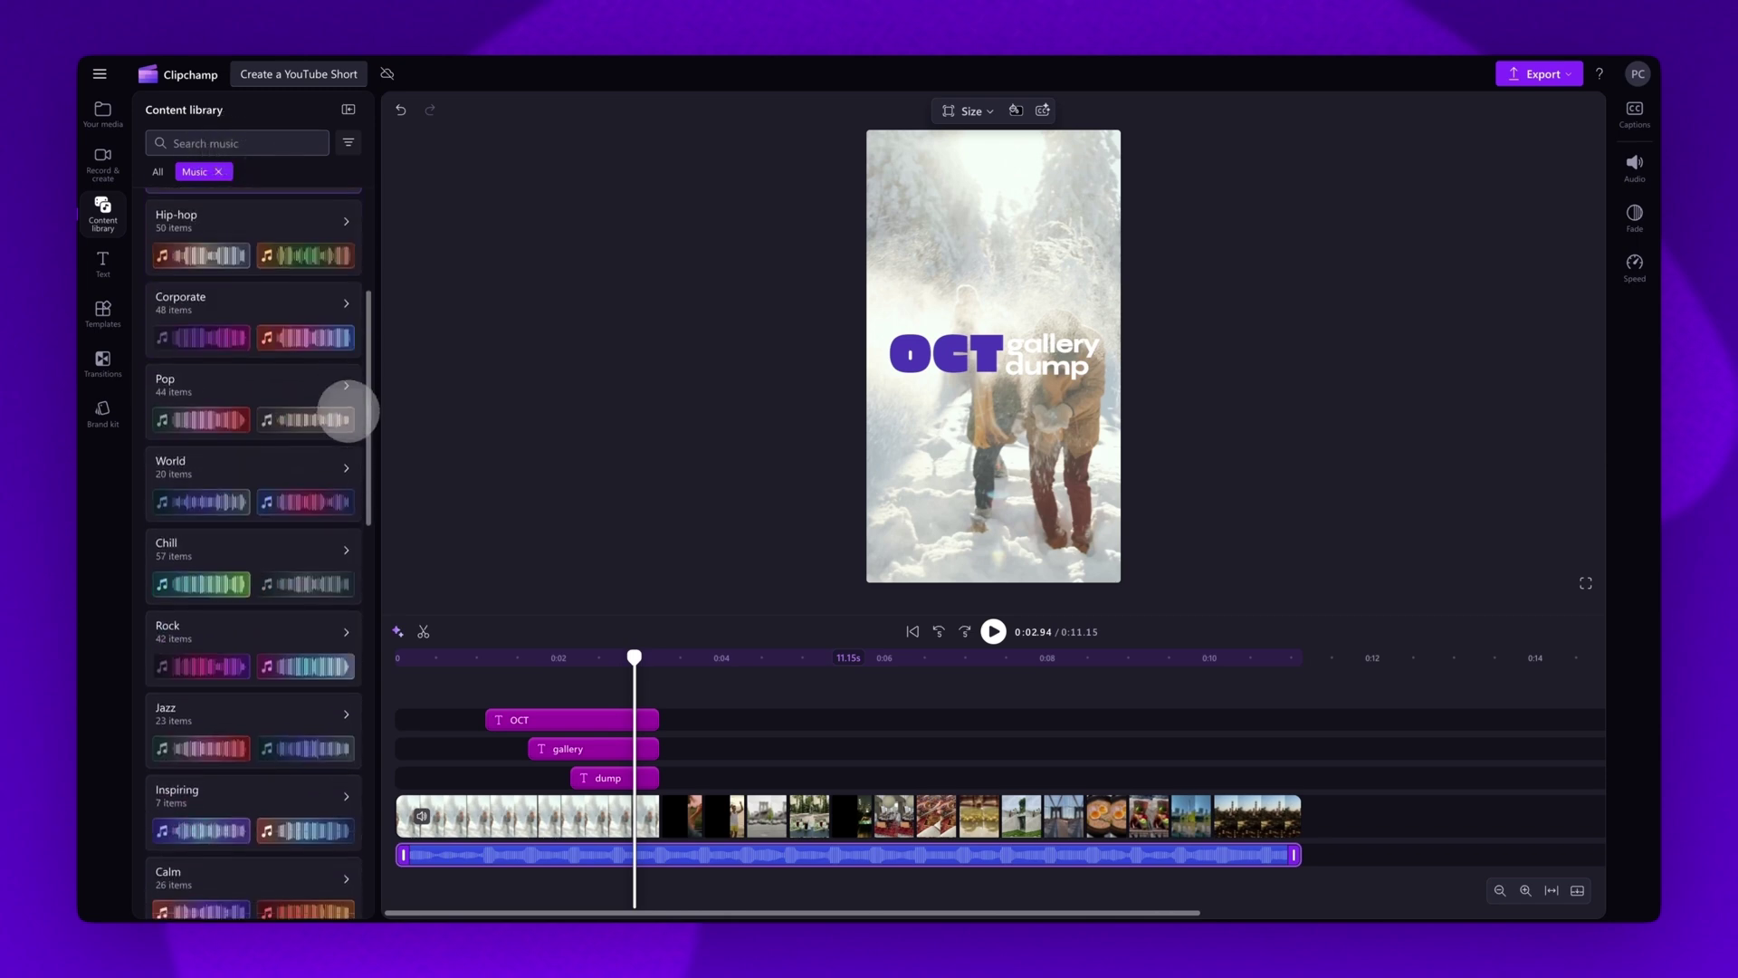
scroll(347, 407, down, 3)
scroll(349, 401, up, 2)
scroll(349, 404, up, 3)
scroll(349, 404, up, 2)
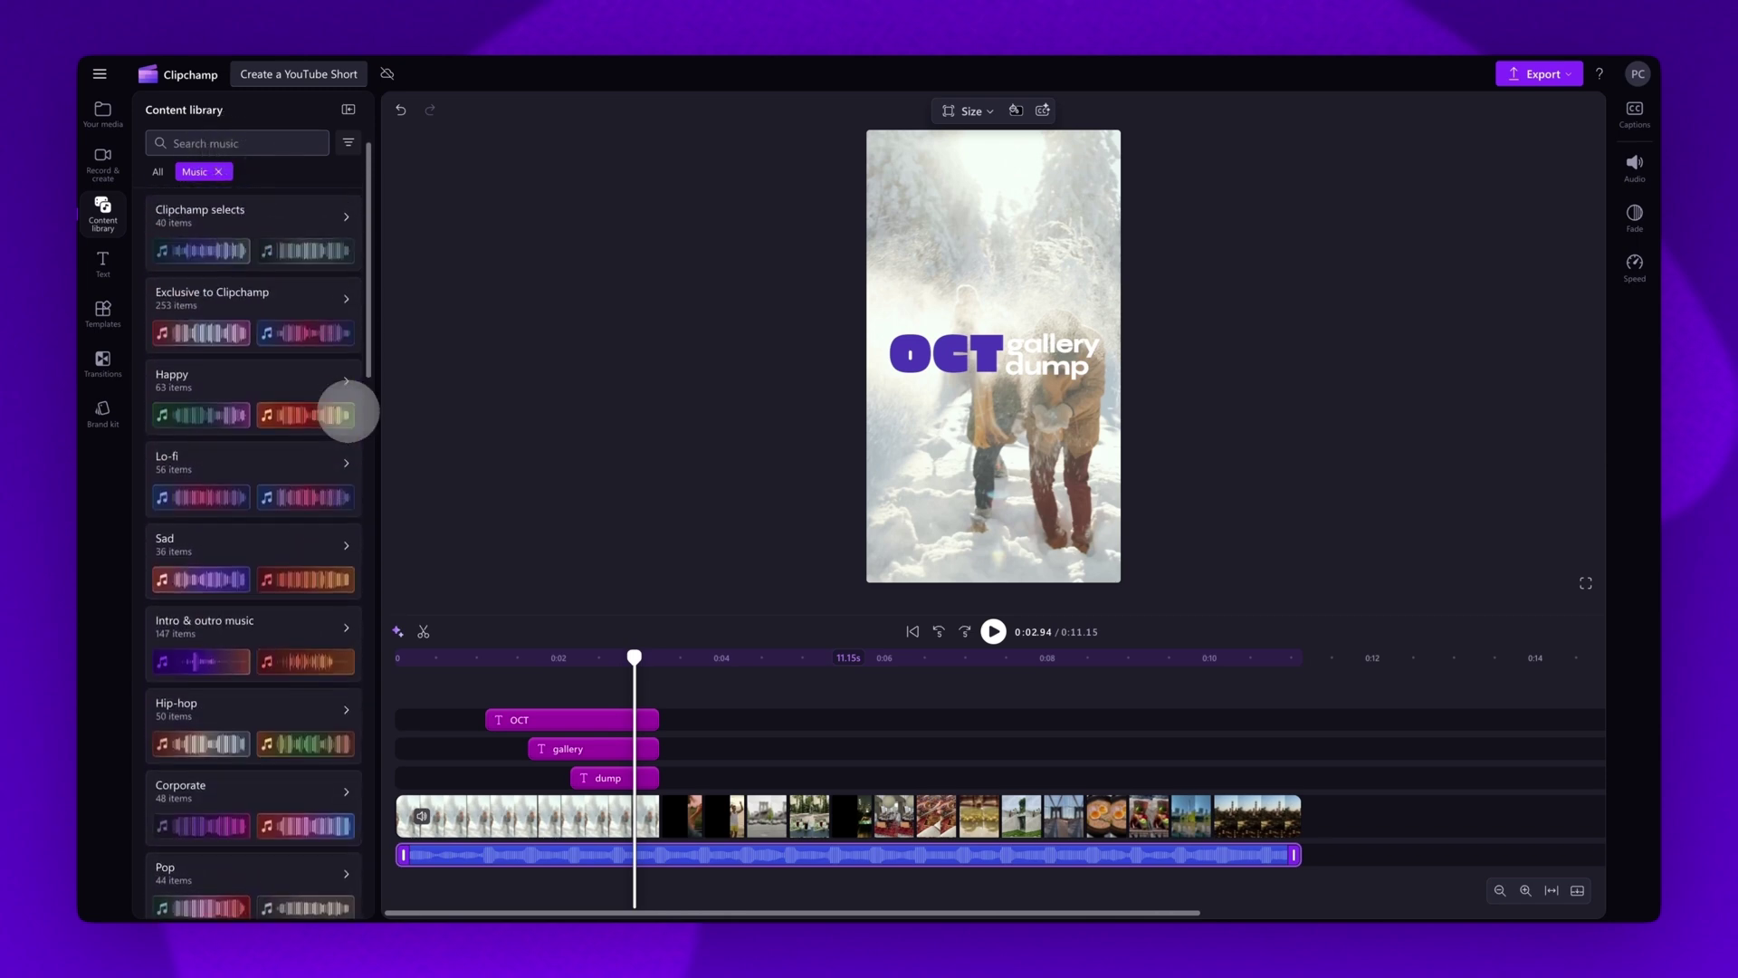
click(242, 388)
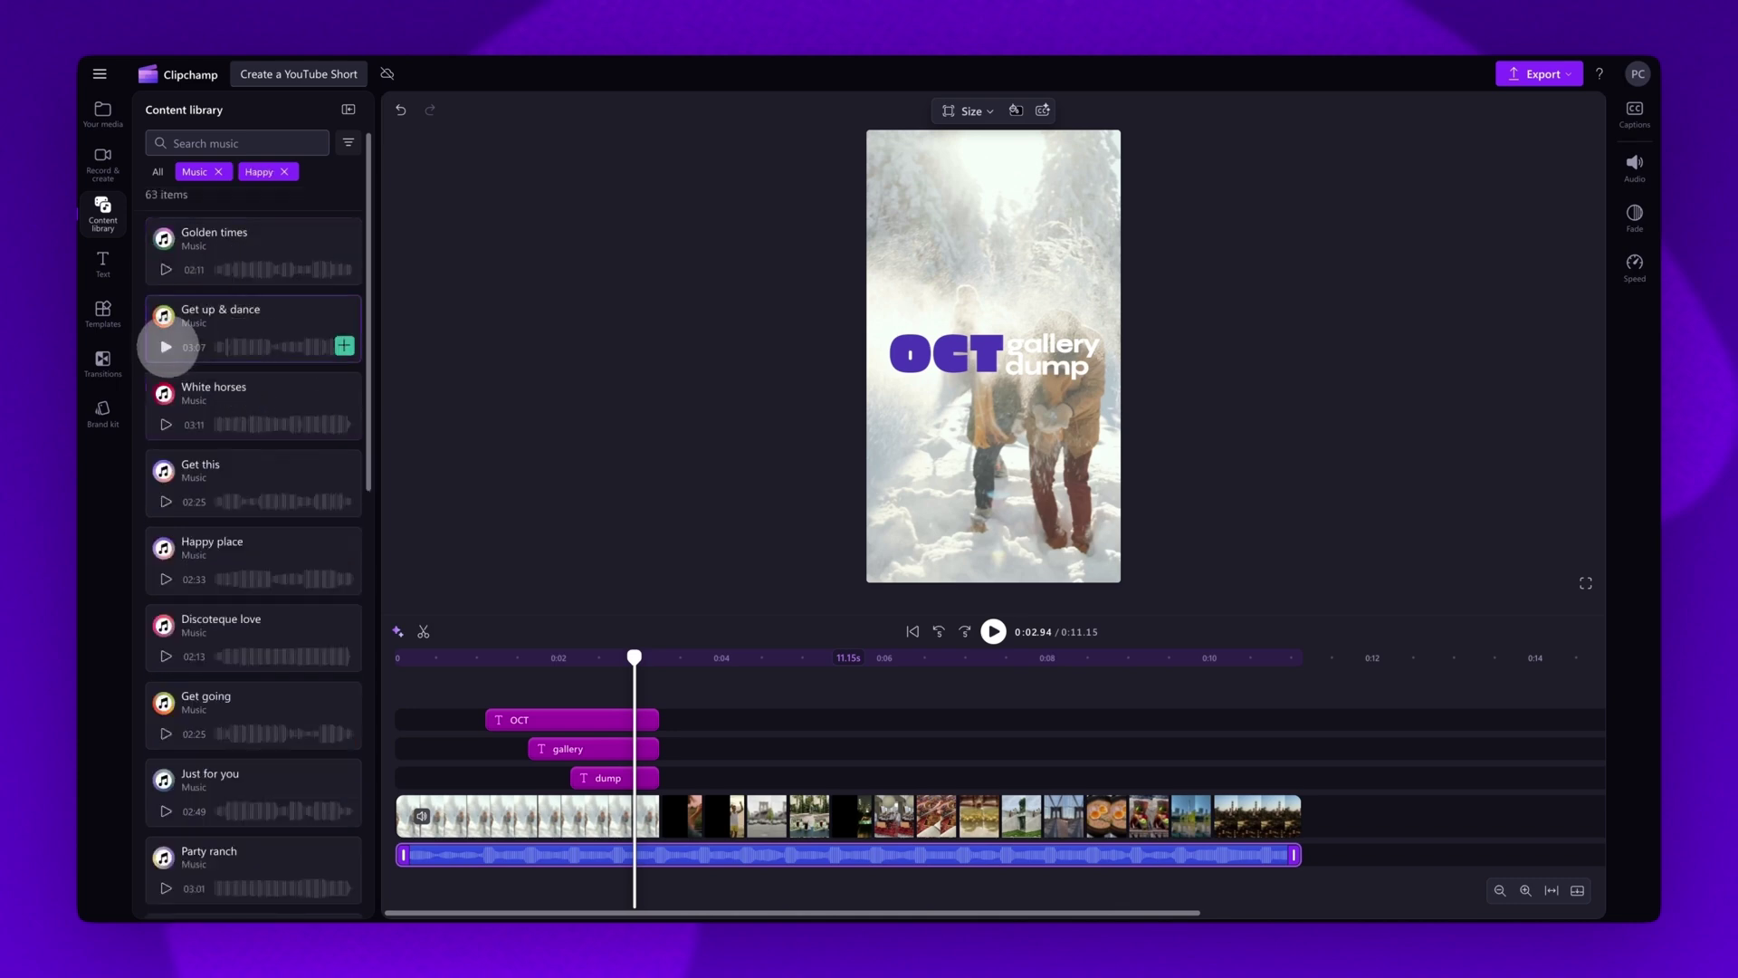
drag(254, 326, 693, 858)
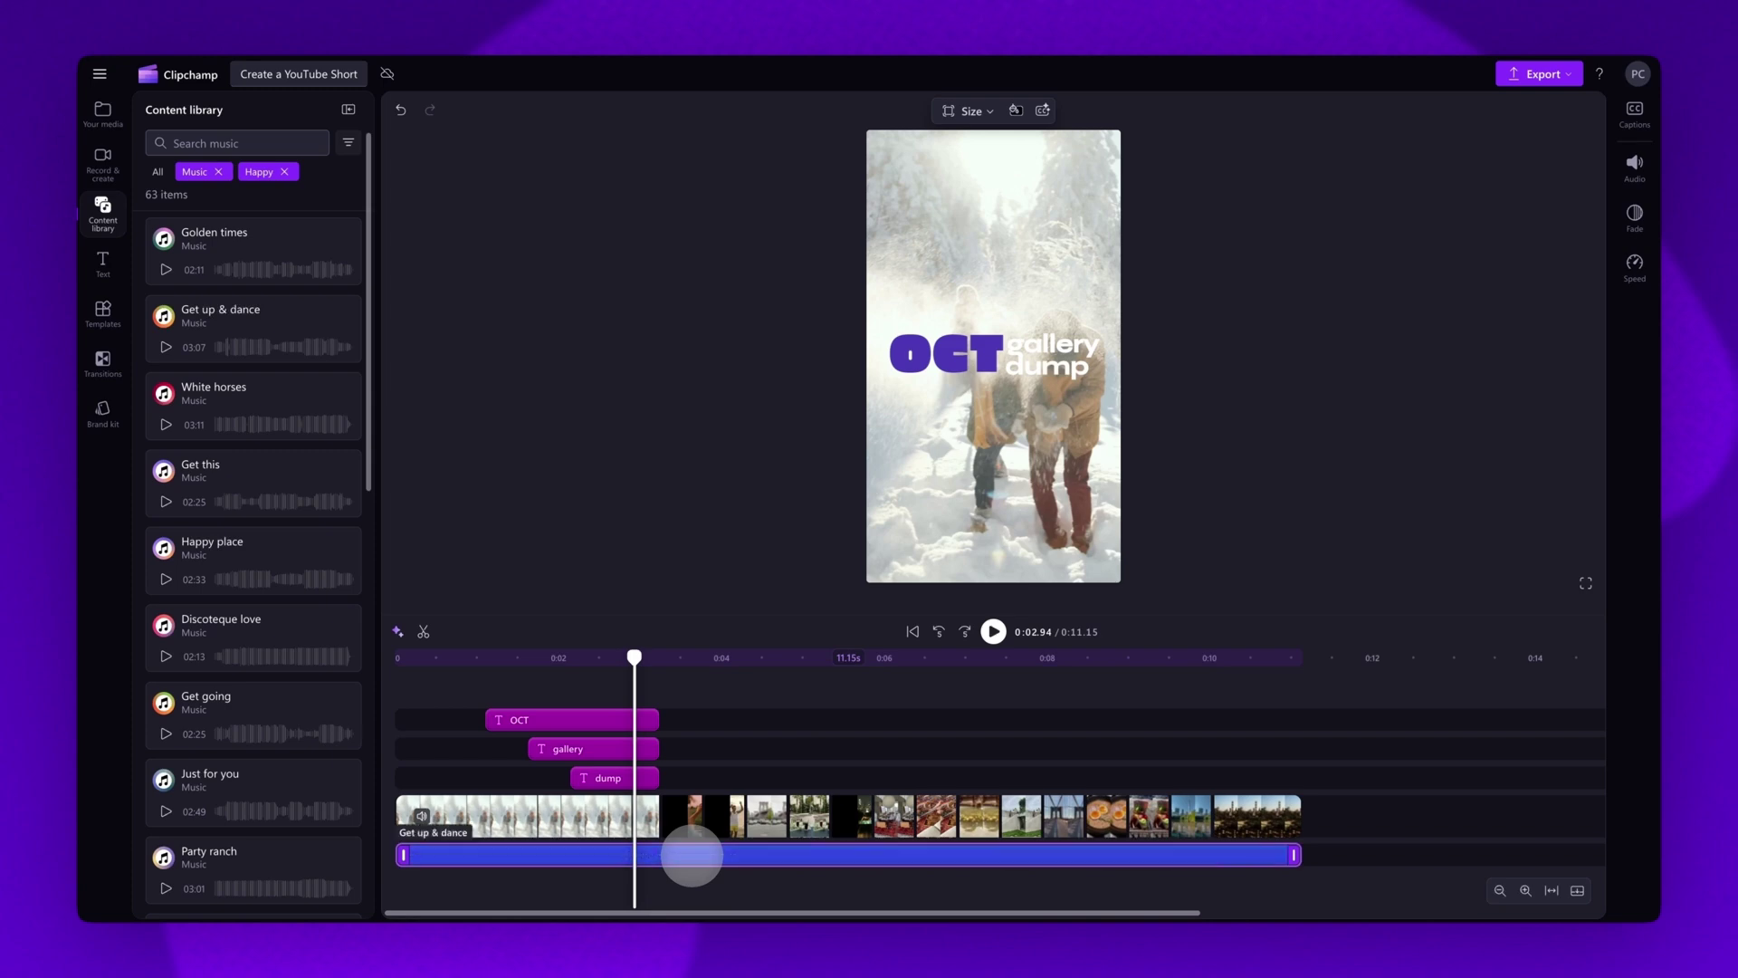
click(993, 631)
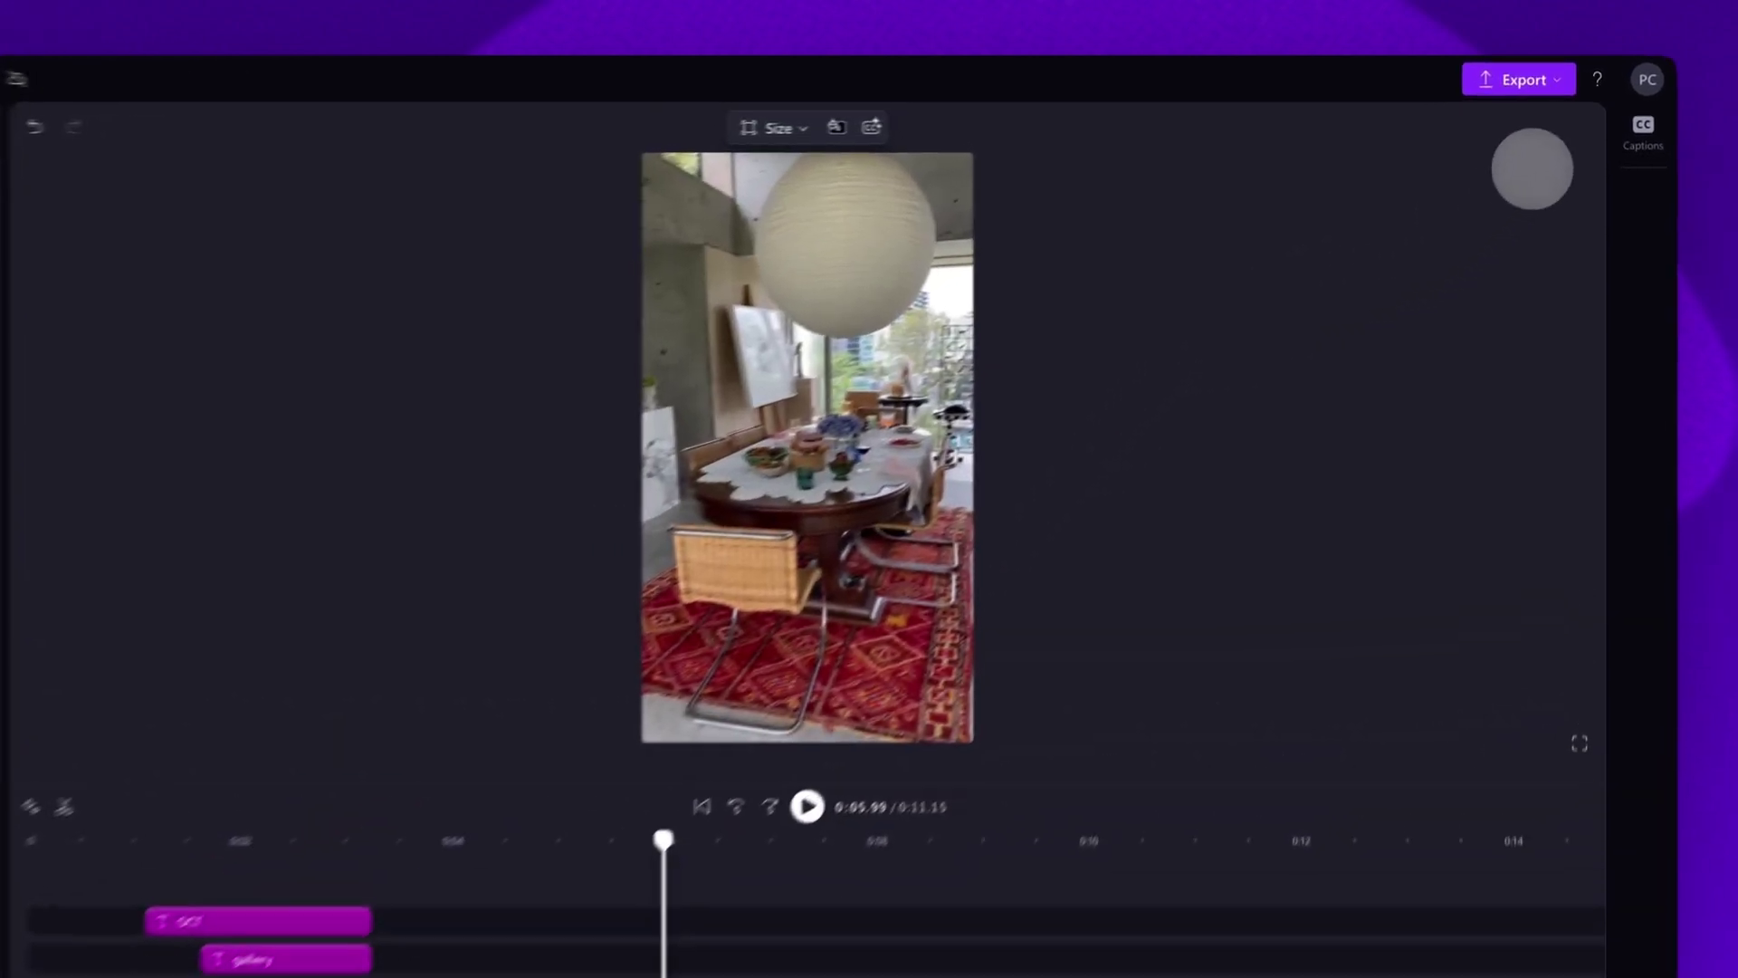
- Export the video at 1080p and dismiss the download notice
click(1550, 74)
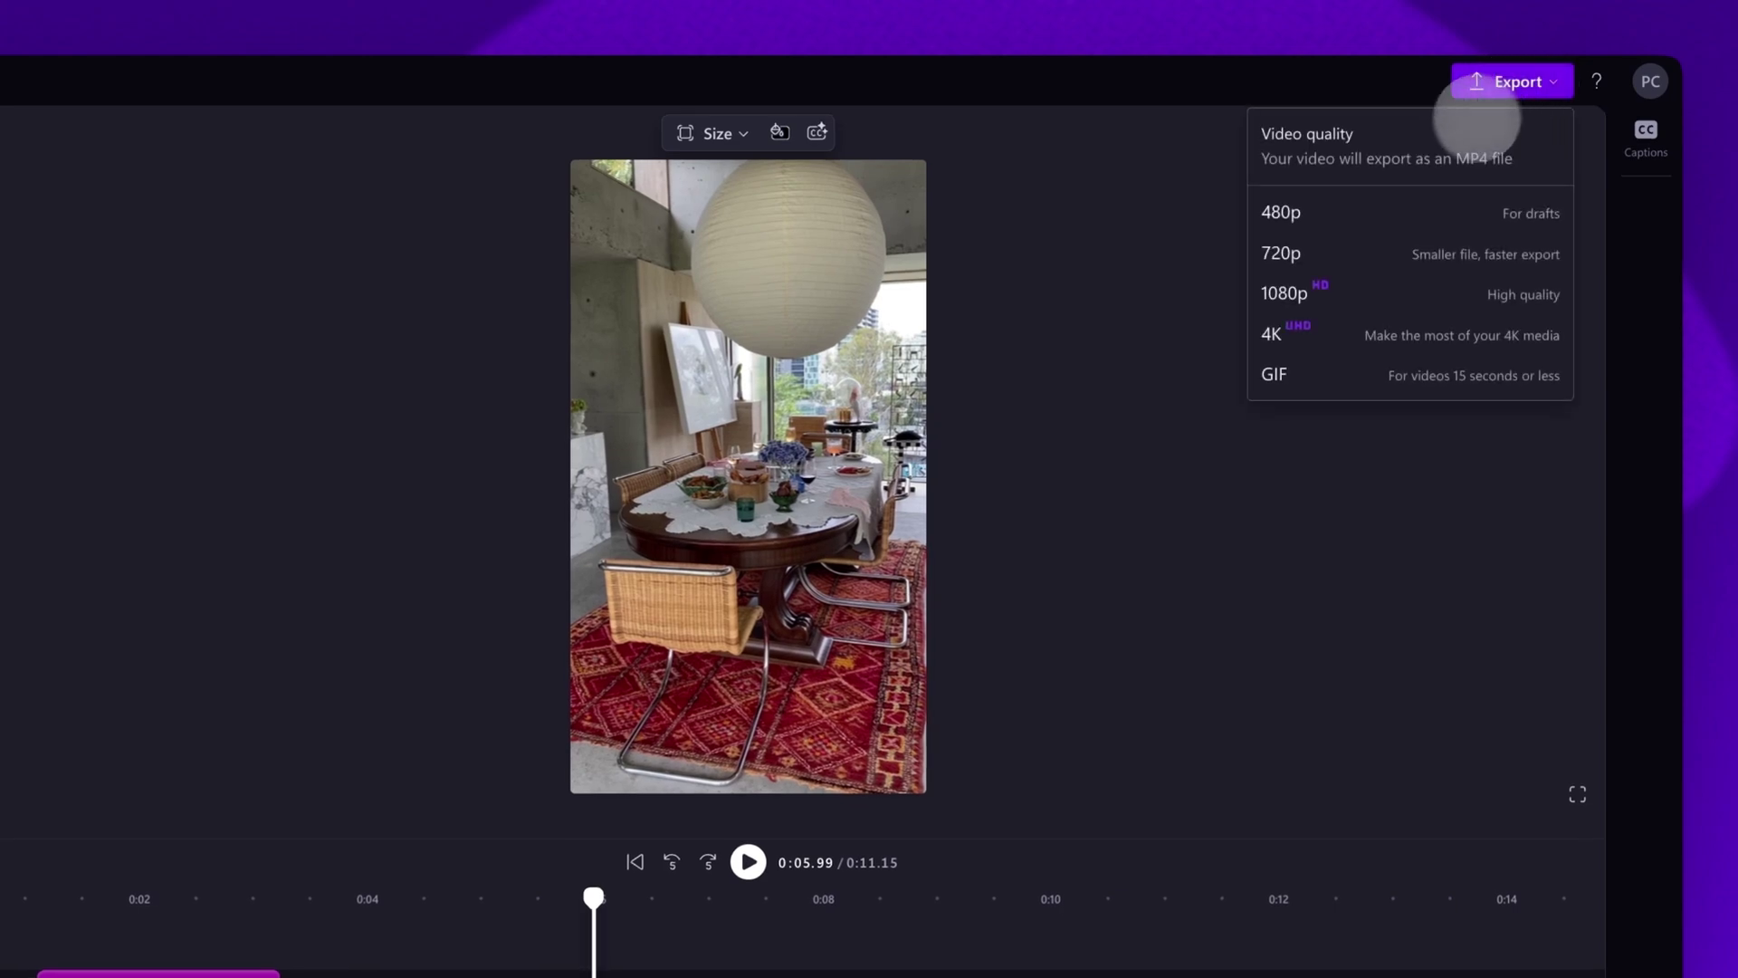
click(1380, 281)
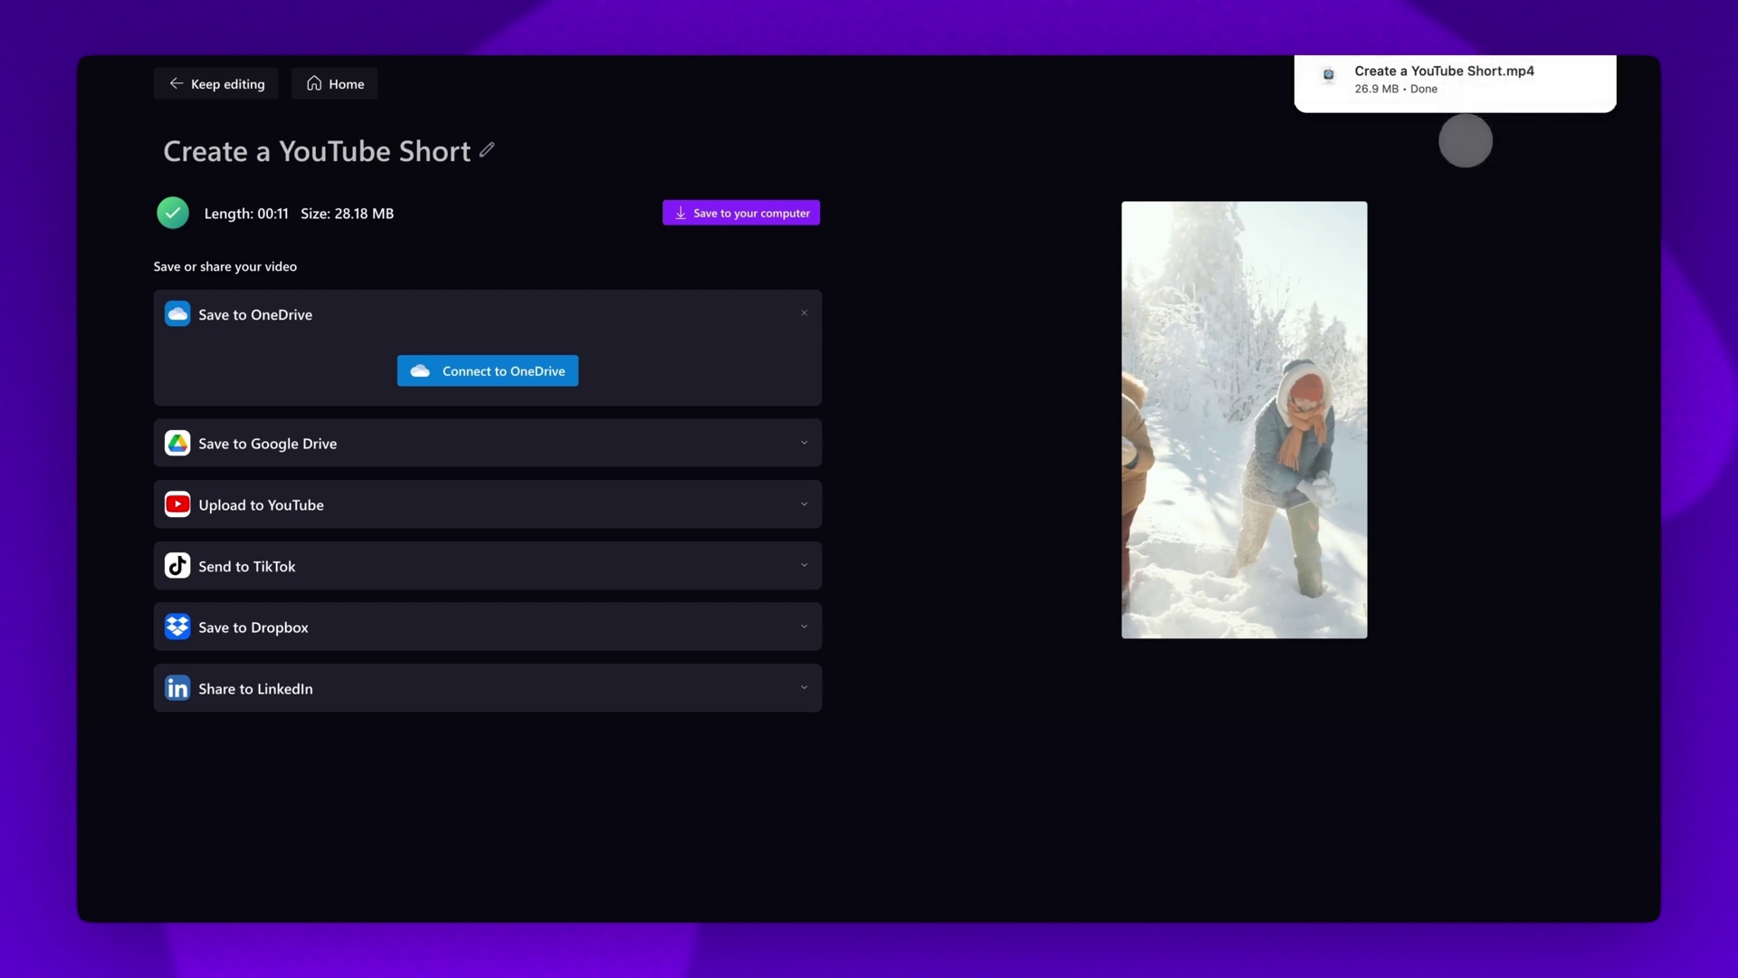
click(1466, 141)
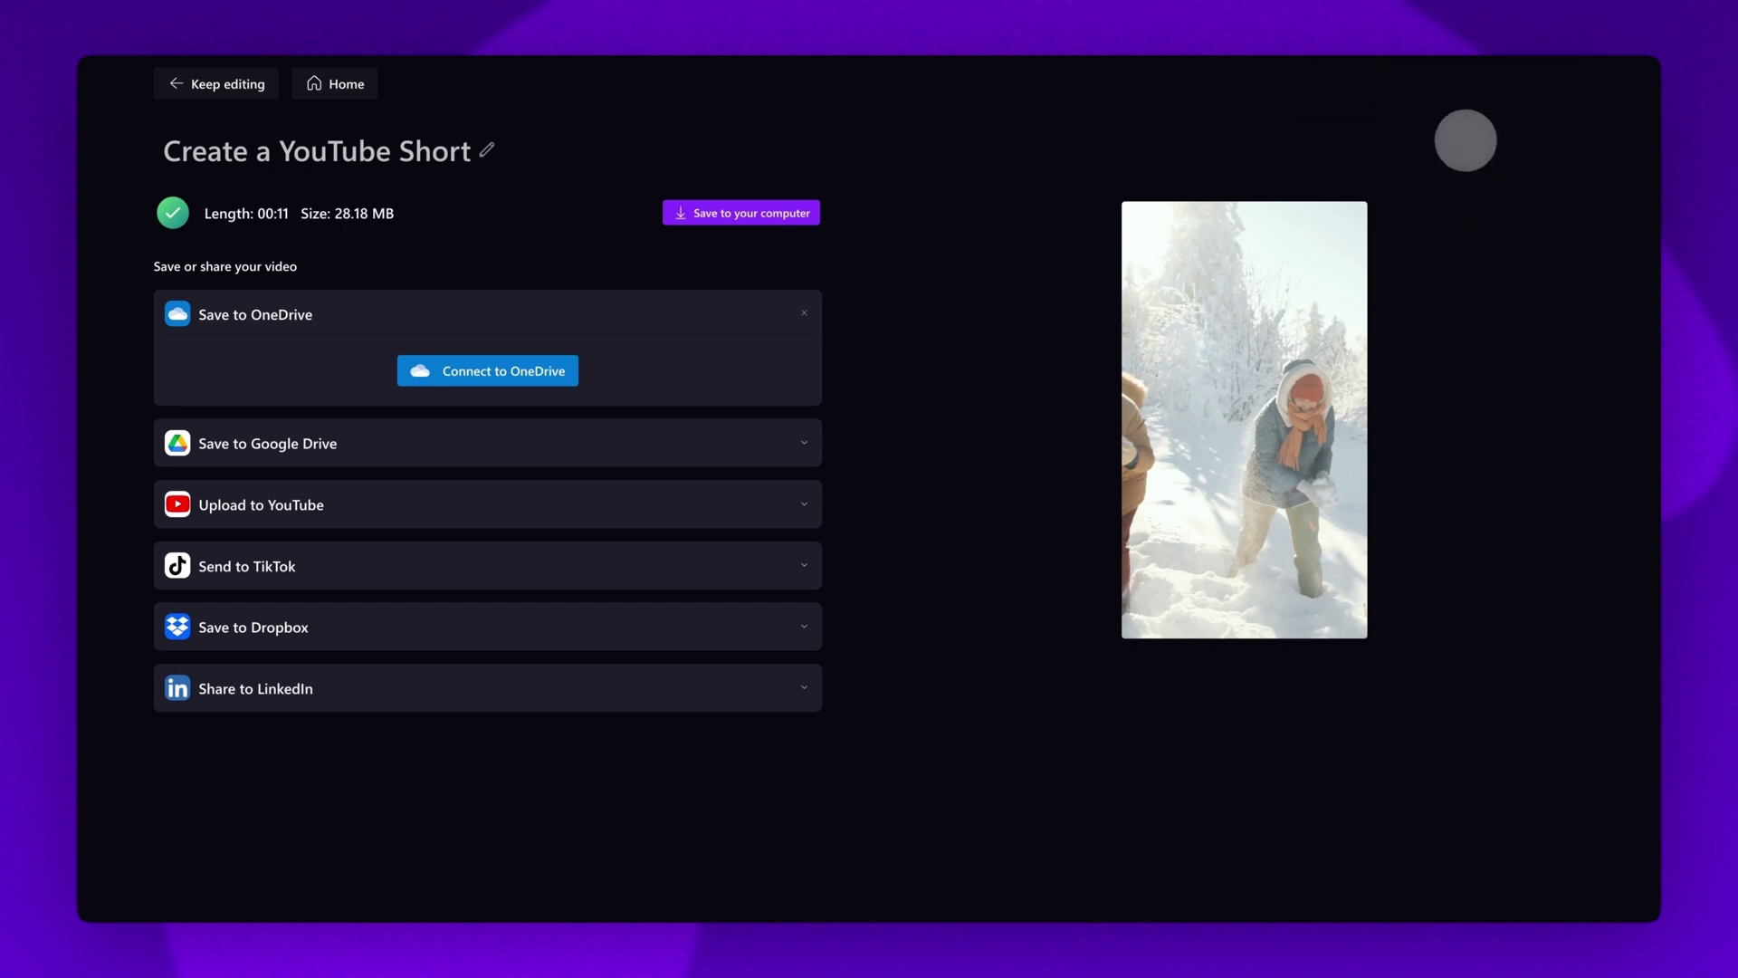